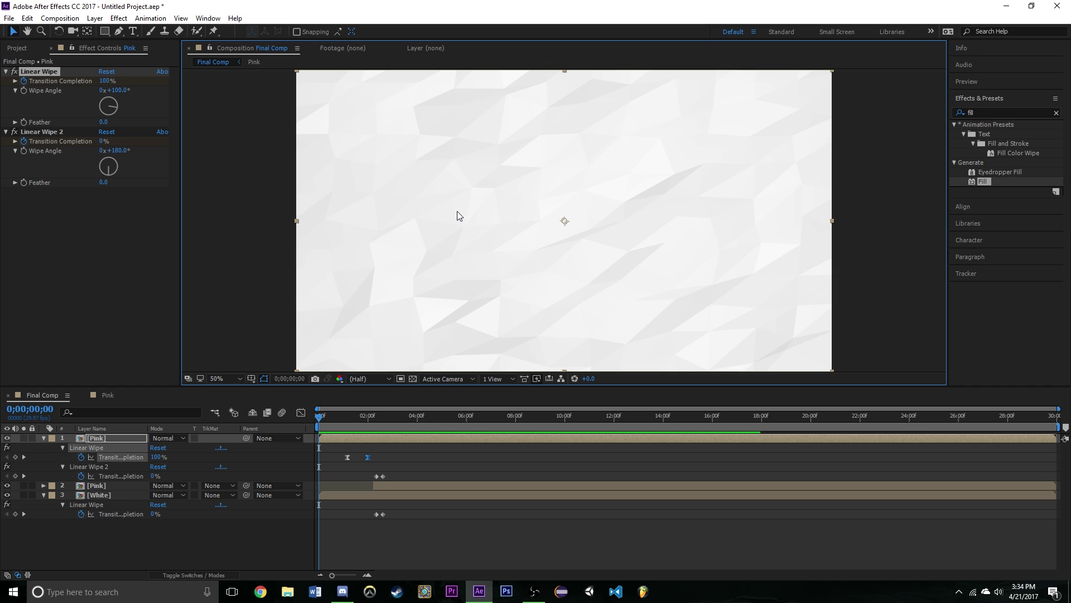
- Preview the Final Comp wipe, then stop at about 0;00;02;06 with the wipe mid-way over GRAPHIC
key(space)
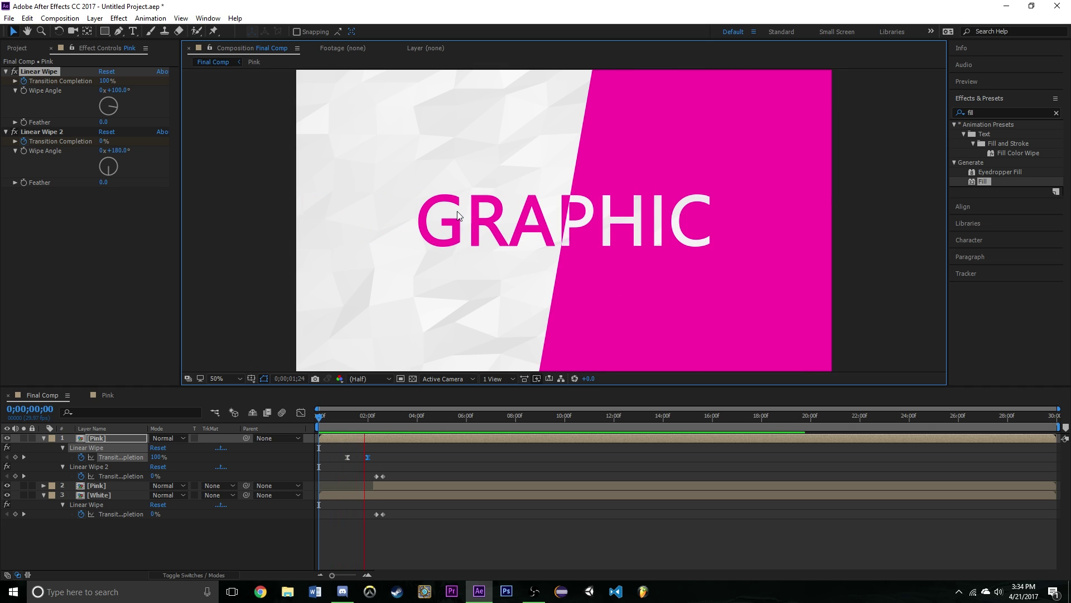
key(space)
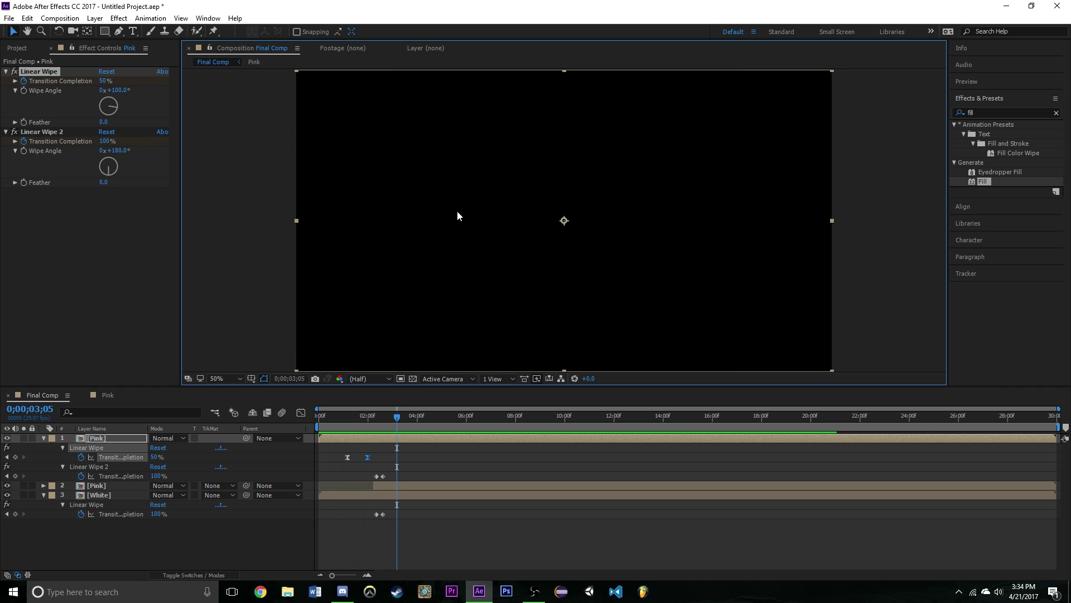
click(362, 416)
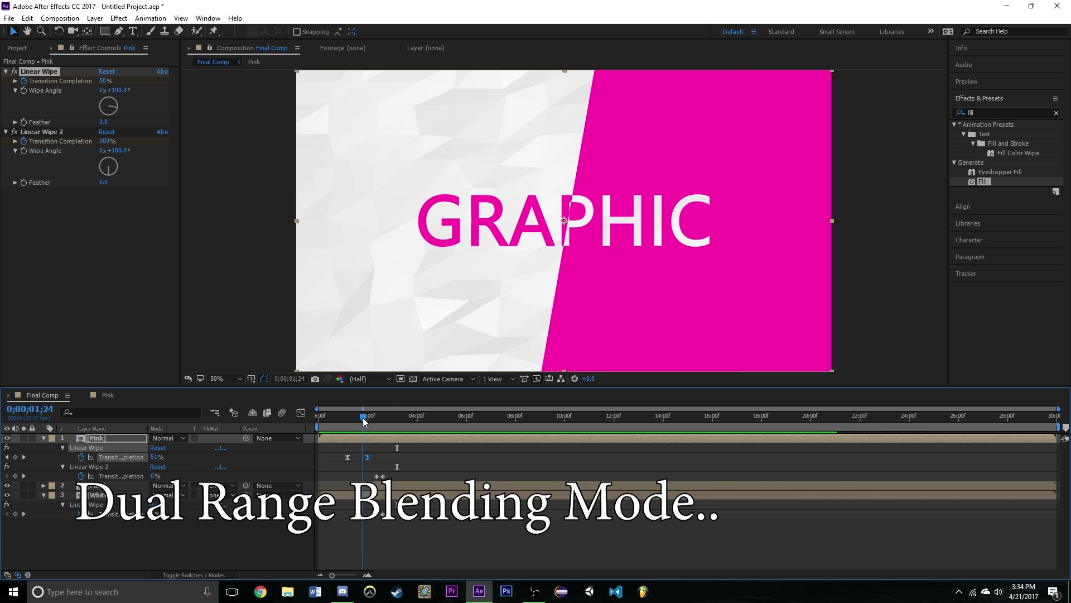
mouse_move(363, 420)
mouse_down()
mouse_move(382, 424)
mouse_move(374, 429)
mouse_up()
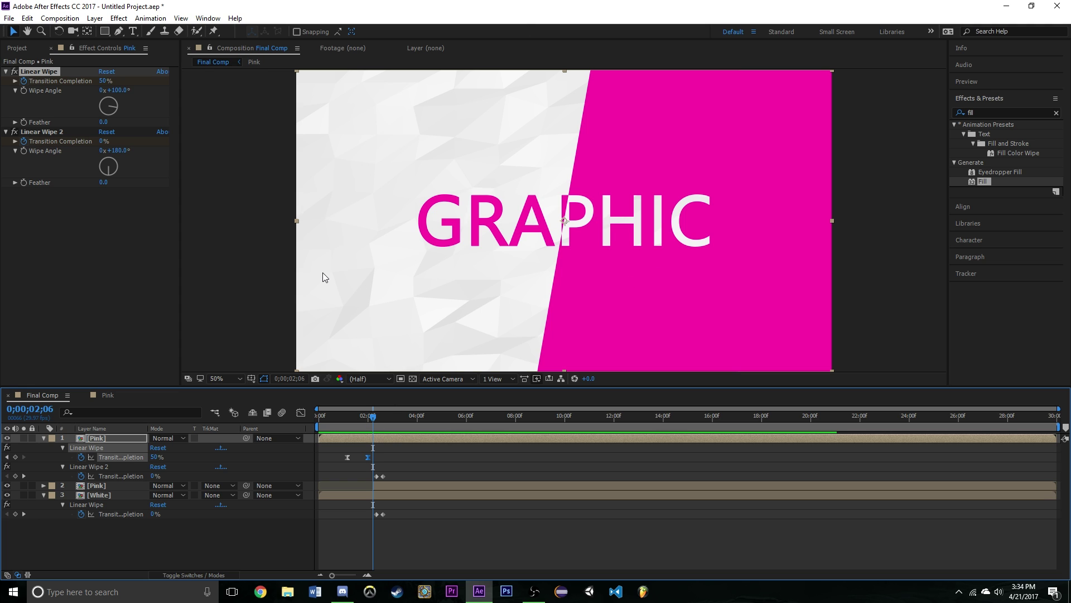
- Create a new 1920×1080 HDTV 1080 29.97 composition named 'Tut Comp'
click(61, 21)
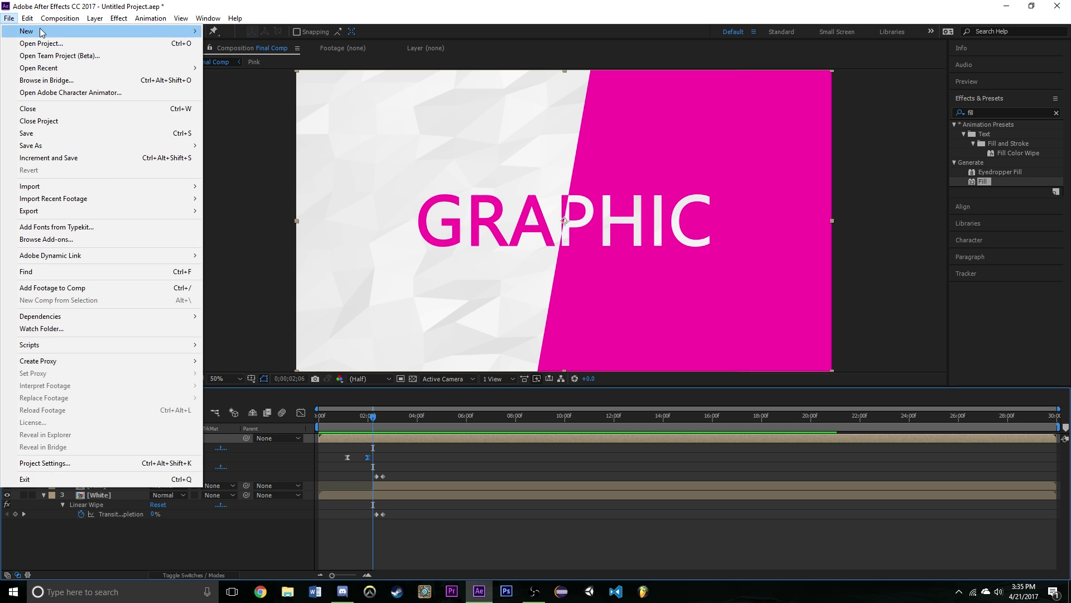
click(218, 32)
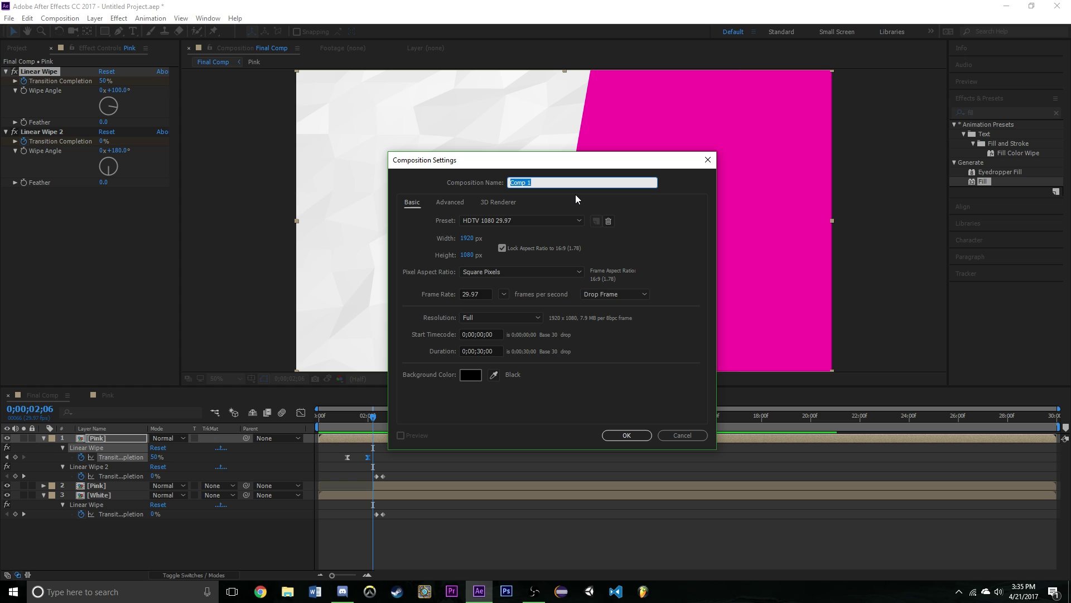
key(BackSpace)
text(Fi)
key(BackSpace)
key(BackSpace)
text(YT)
text(Tut Comp)
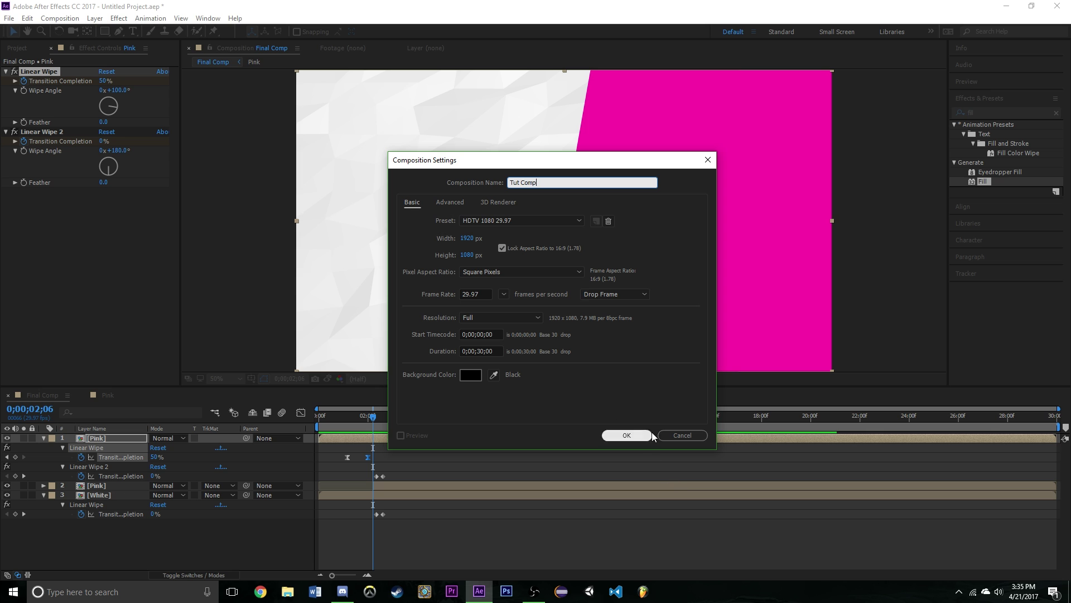
click(626, 434)
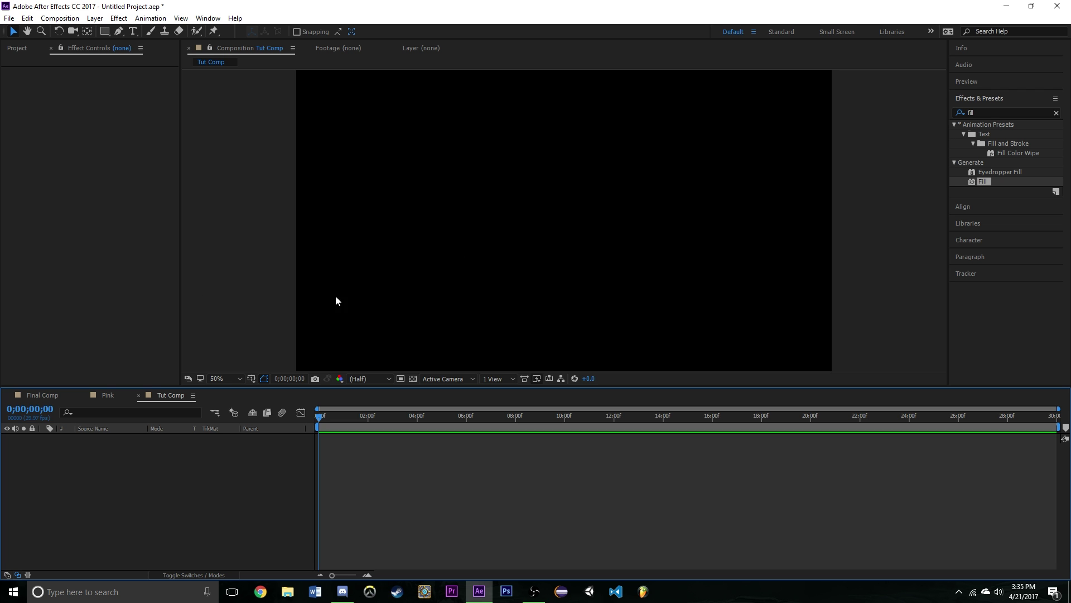
click(46, 397)
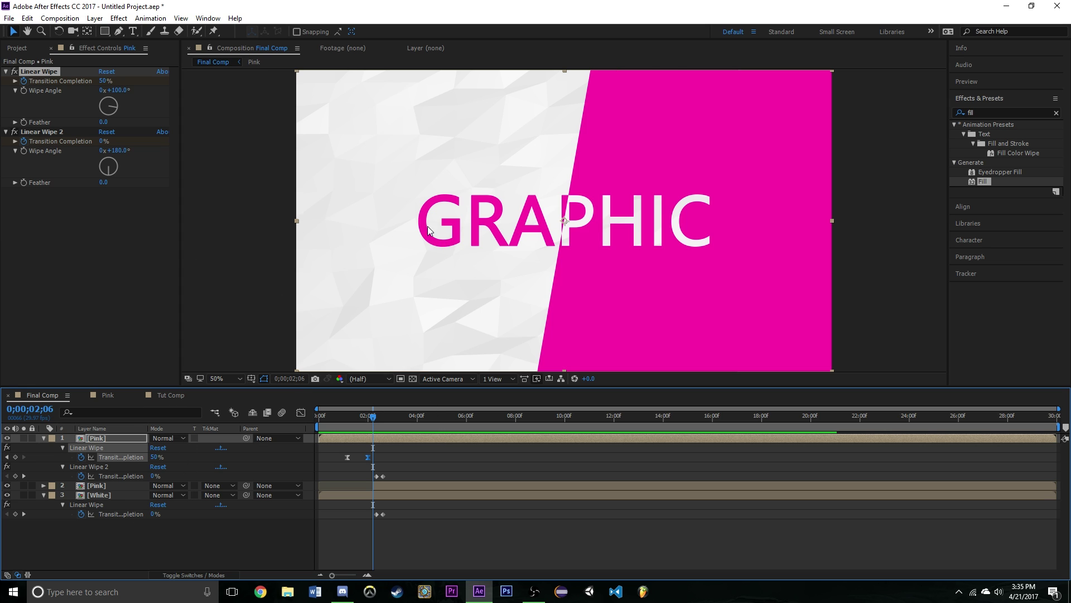
click(166, 394)
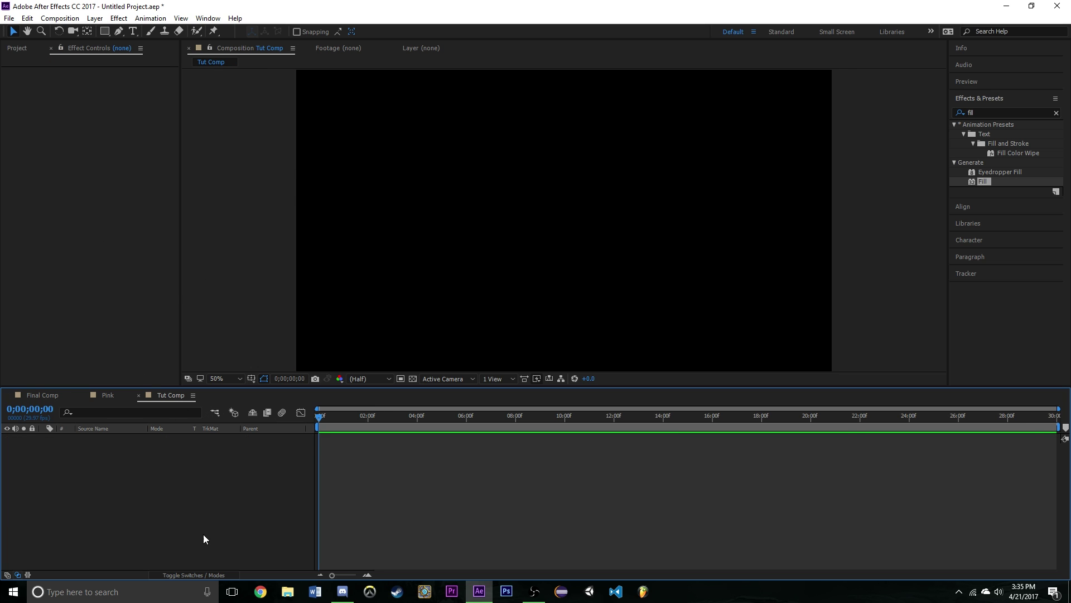
- Add a white 1920×1080 solid named BG to Tut Comp, then search effects for 'ramp'
right_click(200, 461)
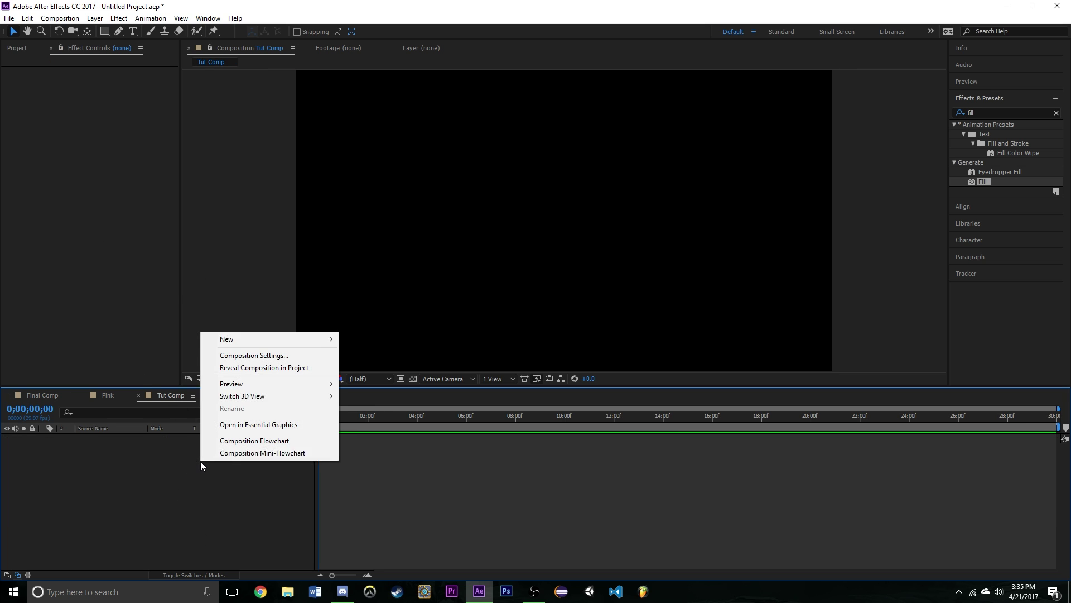
mouse_move(237, 340)
click(392, 372)
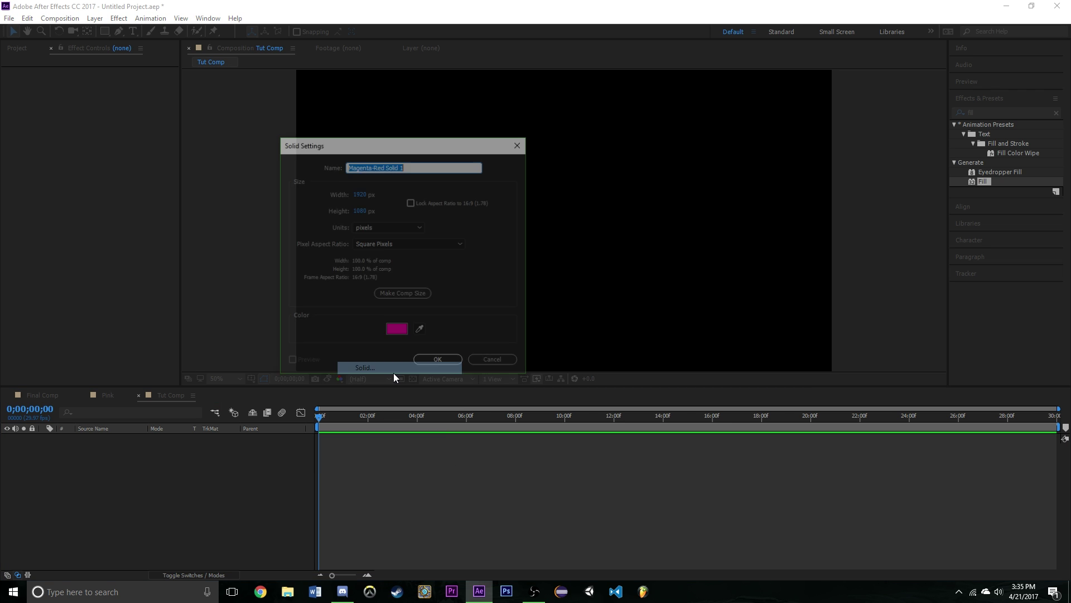
key(BackSpace)
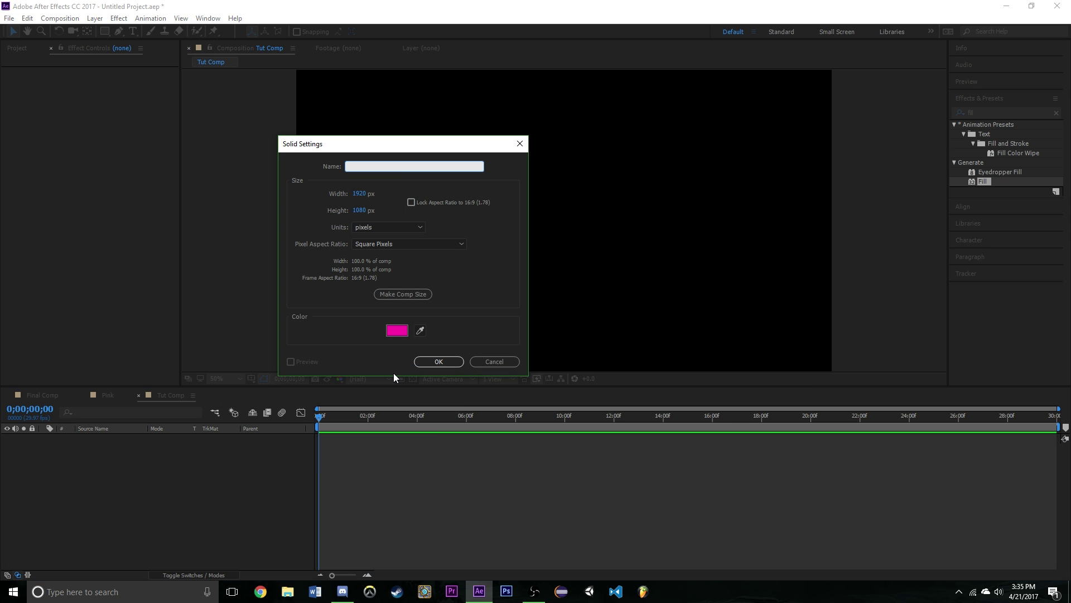
text(BG)
click(397, 331)
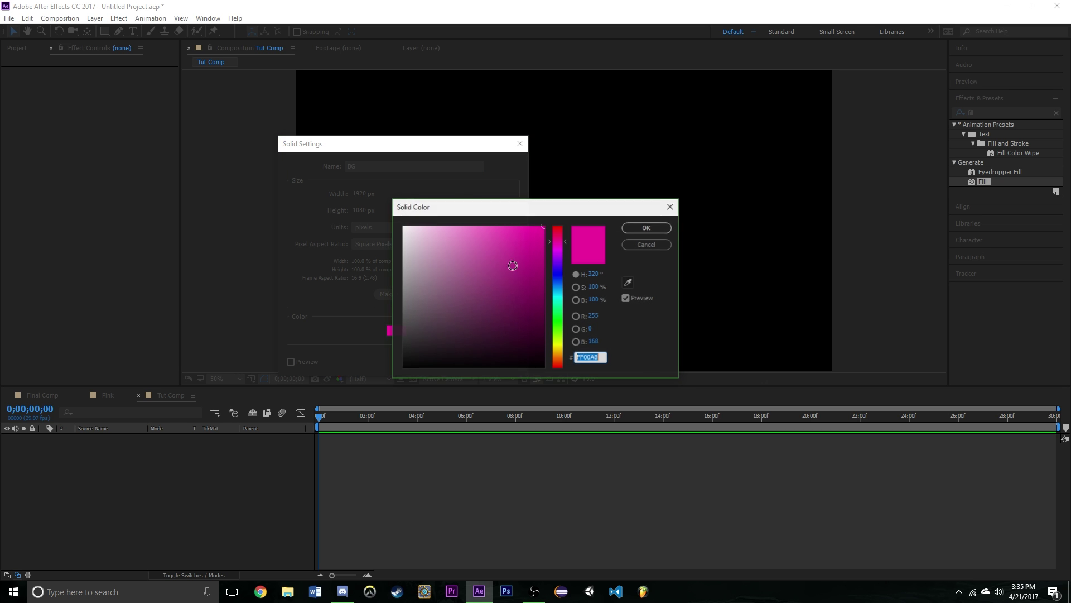
drag(424, 240, 251, 161)
click(642, 229)
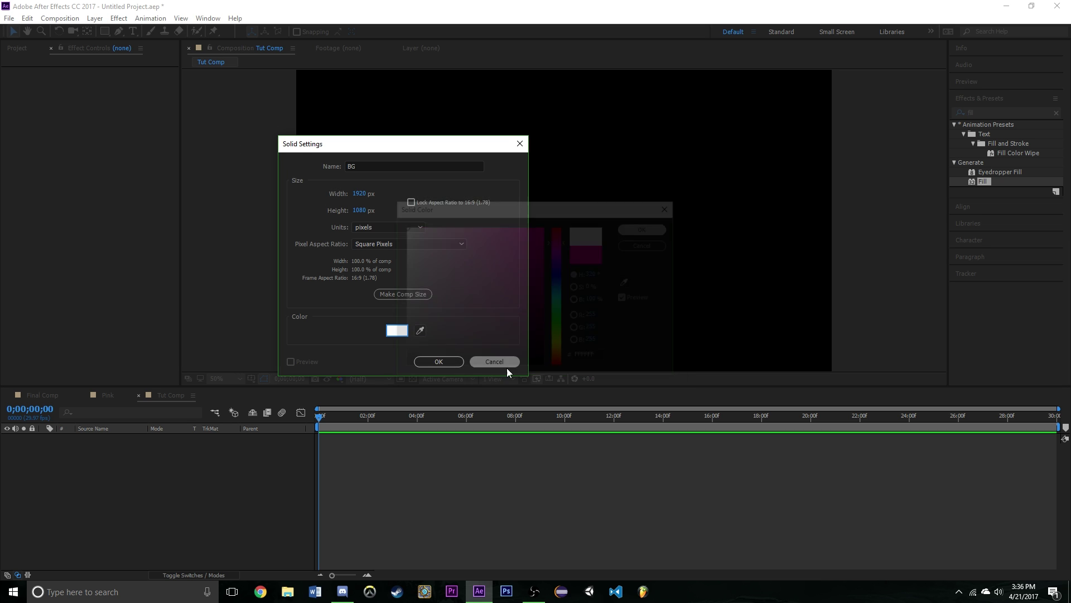
click(455, 363)
click(999, 112)
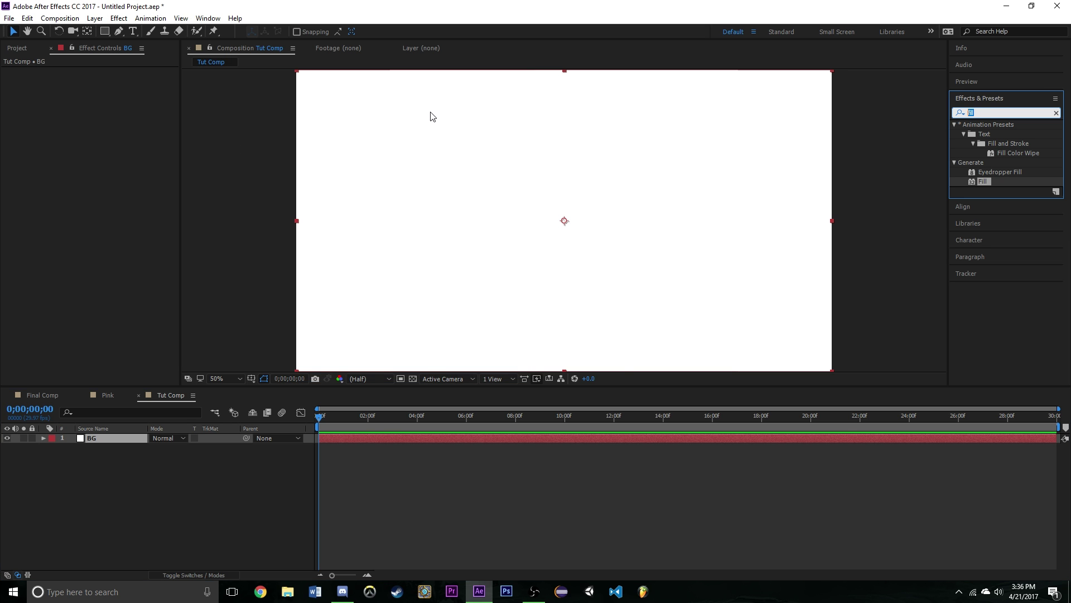
text(ramp)
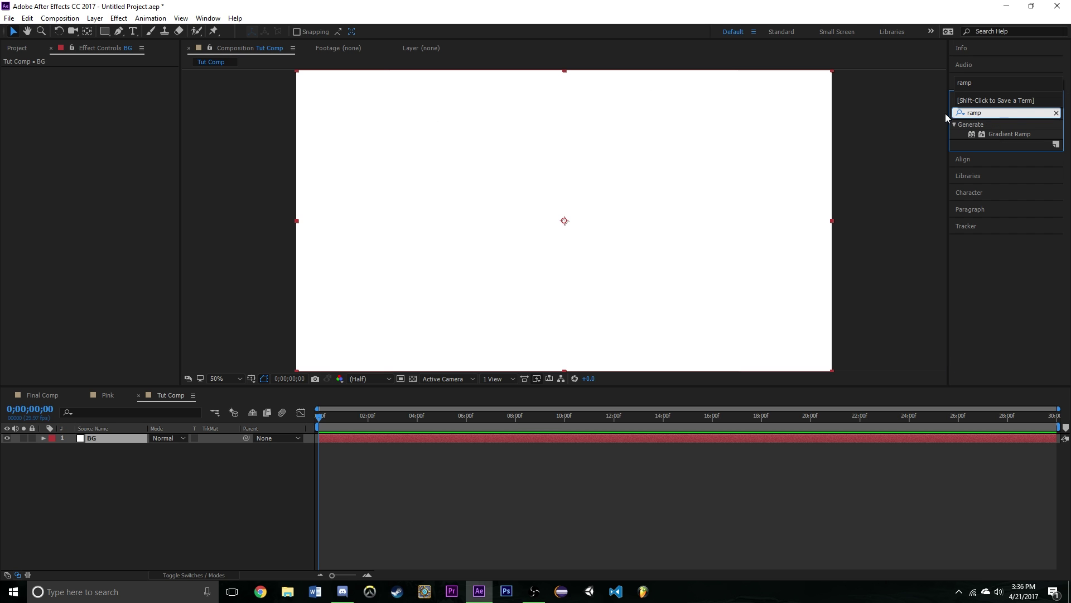
- Apply Gradient Ramp to BG with a light grey start colour, scatter about 49.6, radial shape
drag(1002, 134, 95, 436)
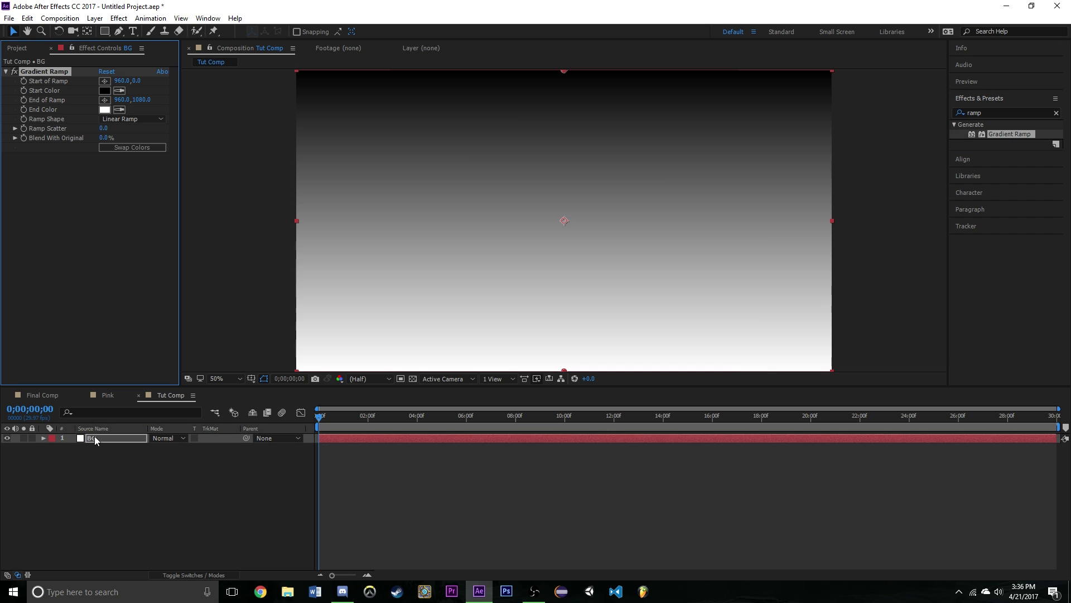
click(104, 90)
mouse_move(504, 318)
mouse_down()
mouse_move(365, 272)
mouse_move(333, 248)
mouse_move(325, 266)
mouse_up()
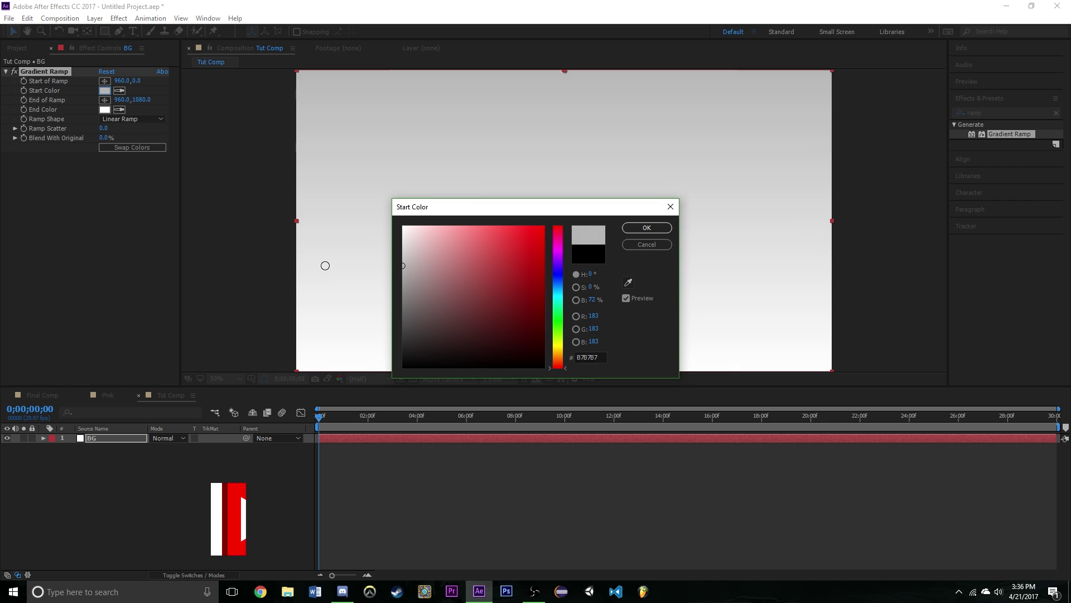
click(645, 229)
drag(100, 132, 407, 160)
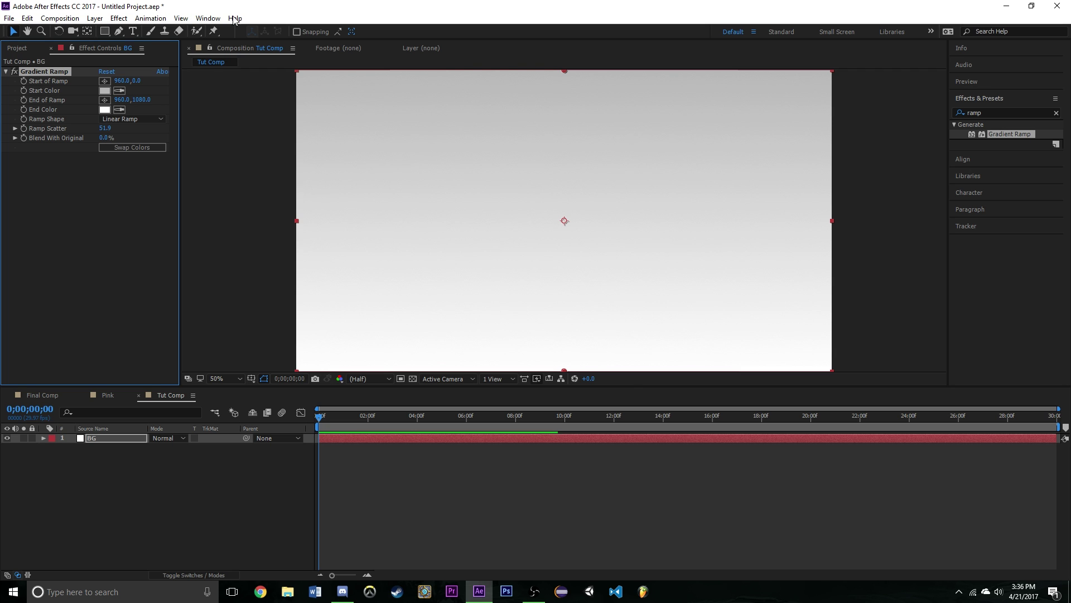
click(123, 120)
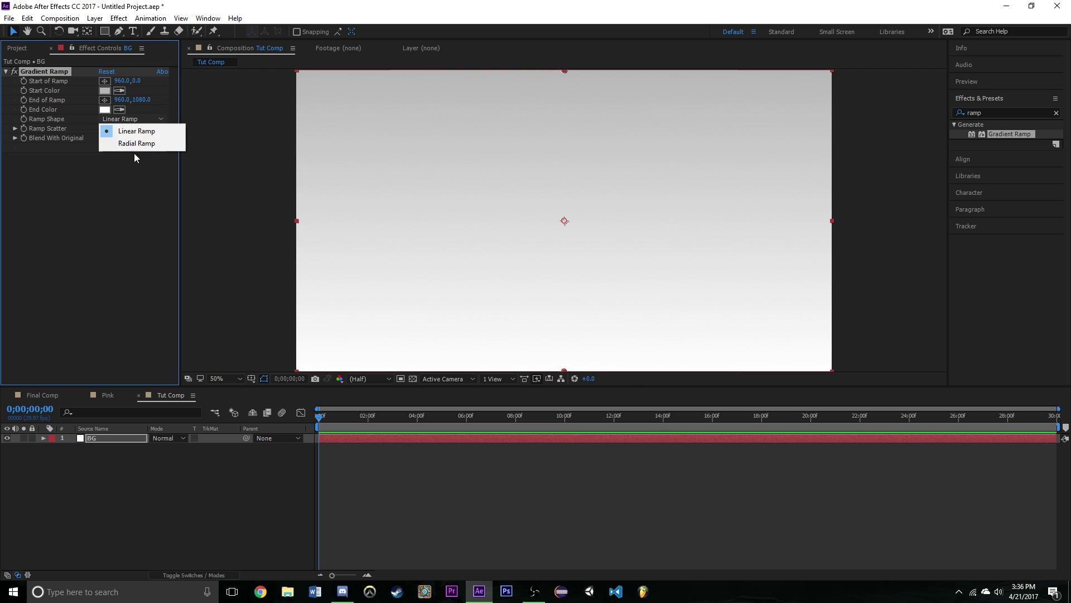
click(154, 143)
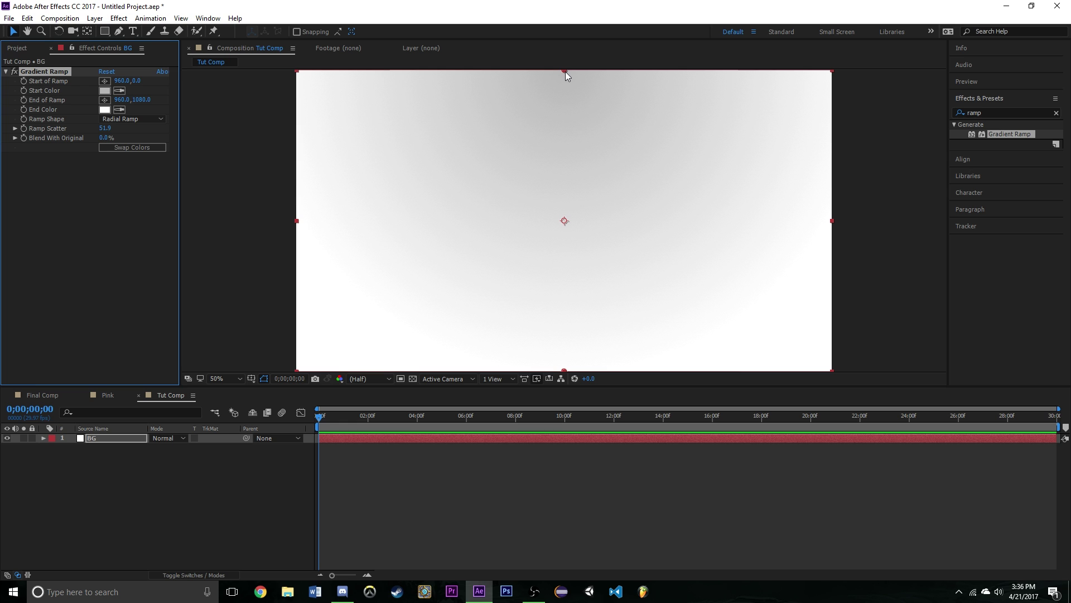
- Centre the radial ramp in the comp and set Ramp Scatter to 50.6, keeping grey centre to white
drag(565, 72, 569, 223)
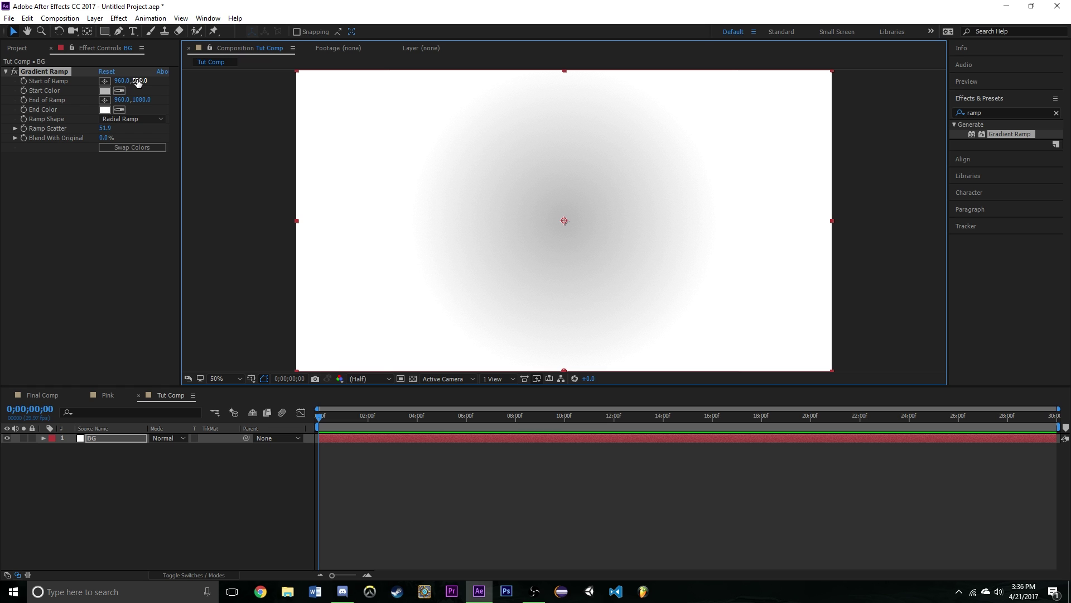
mouse_move(137, 80)
mouse_down()
mouse_move(185, 73)
mouse_move(145, 71)
mouse_up()
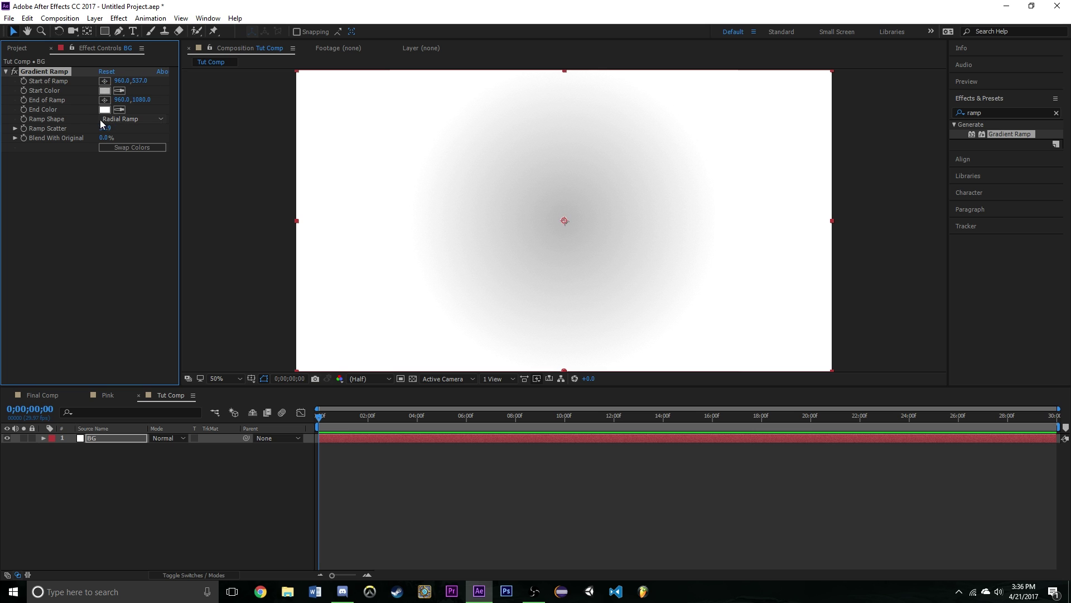
drag(106, 128, 109, 128)
click(139, 148)
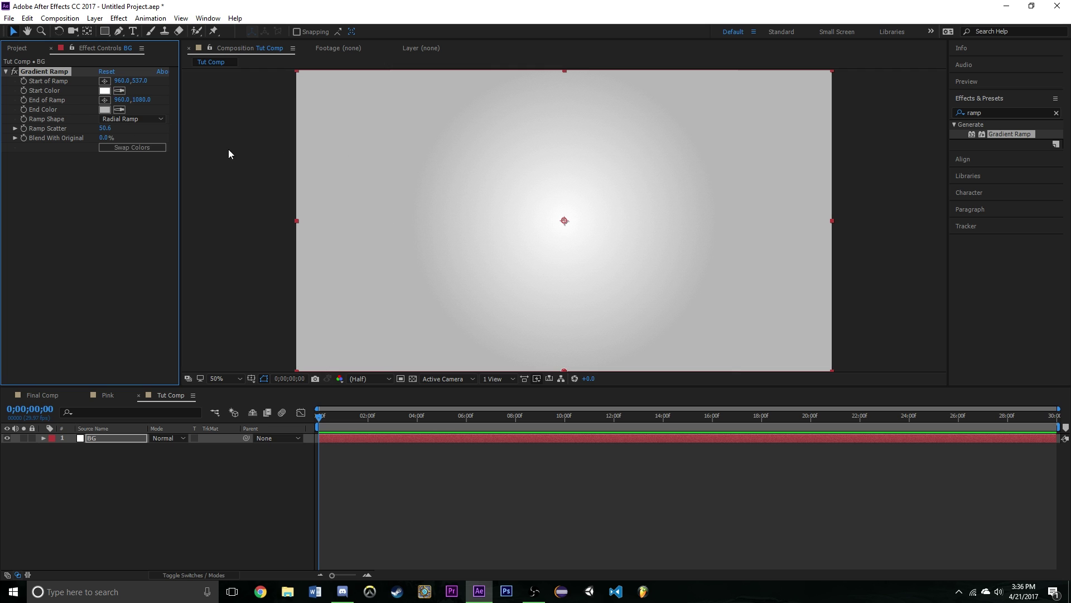
click(139, 147)
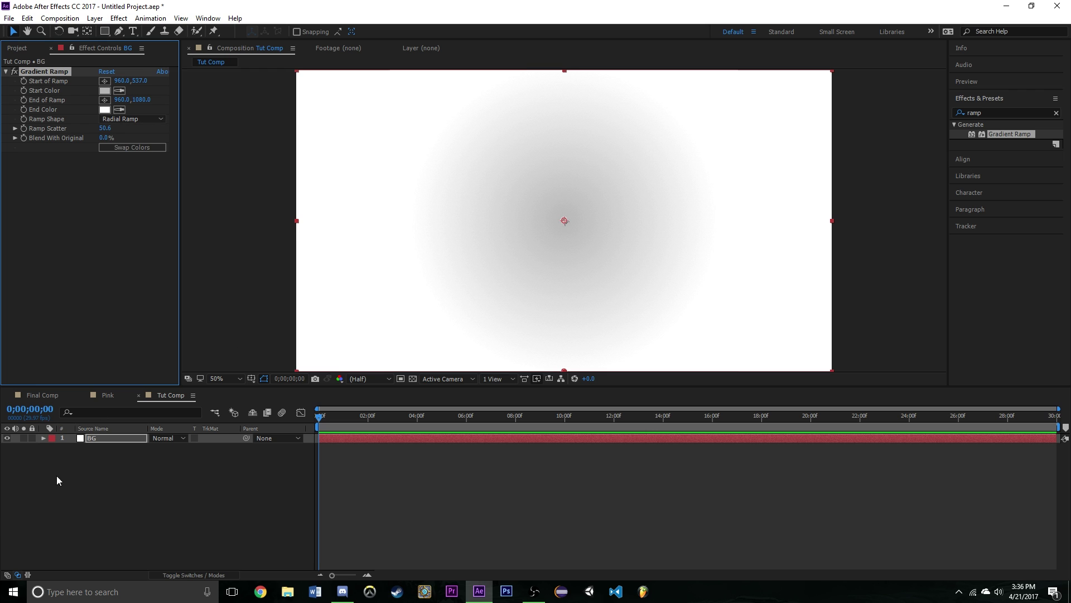
- Add a new text layer reading 'Cool Text' and select all of its text
right_click(122, 496)
mouse_move(184, 375)
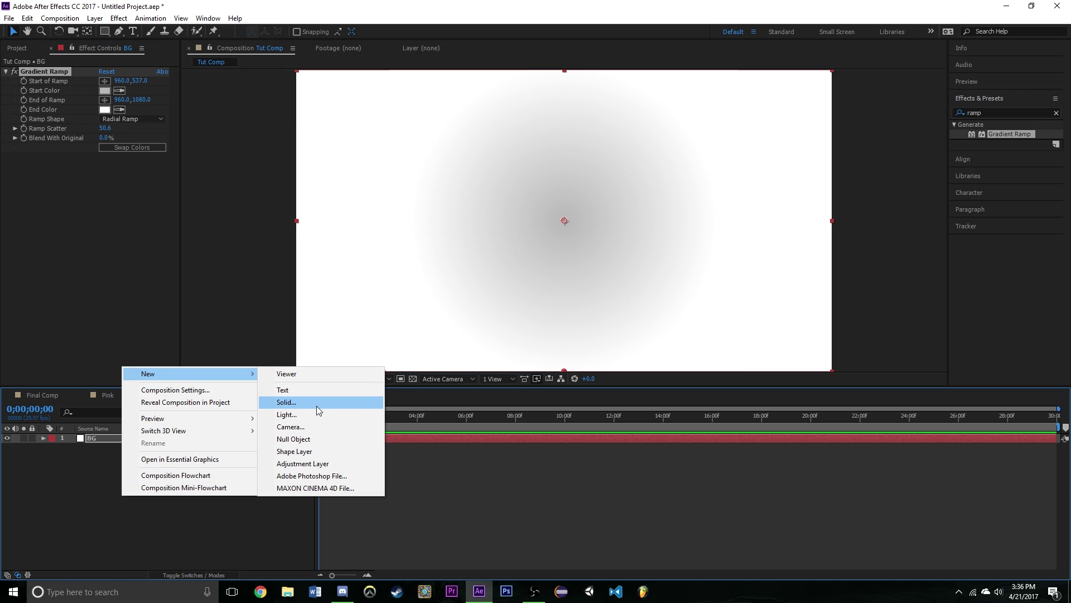
click(335, 390)
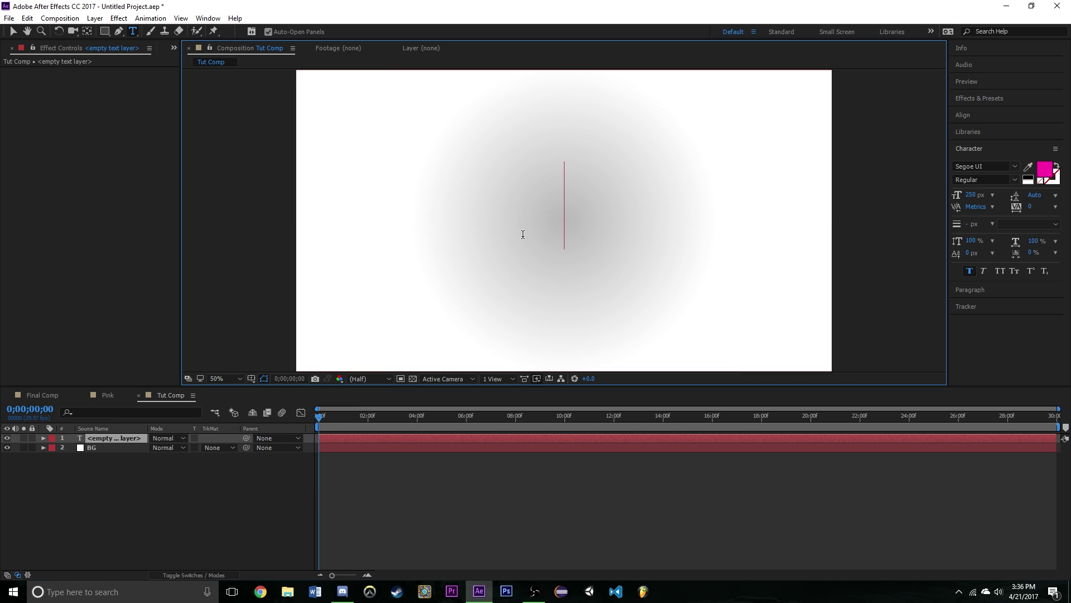
text(Cool Tes)
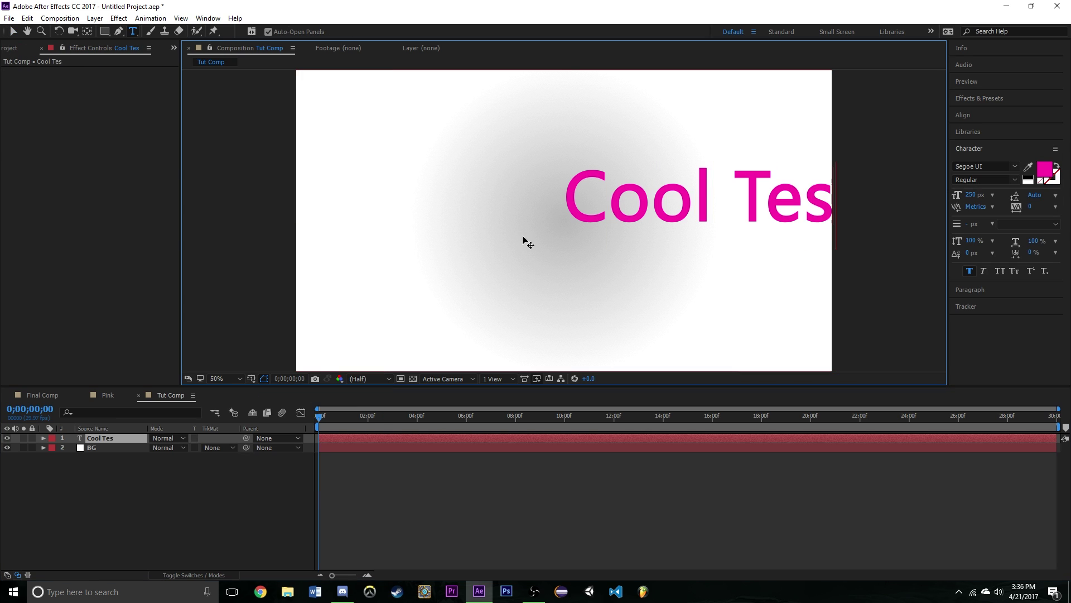
key(BackSpace)
text(xt)
key(ctrl+a)
- Set the Cool Text fill colour to bright yellow-green BAFF00
click(1051, 170)
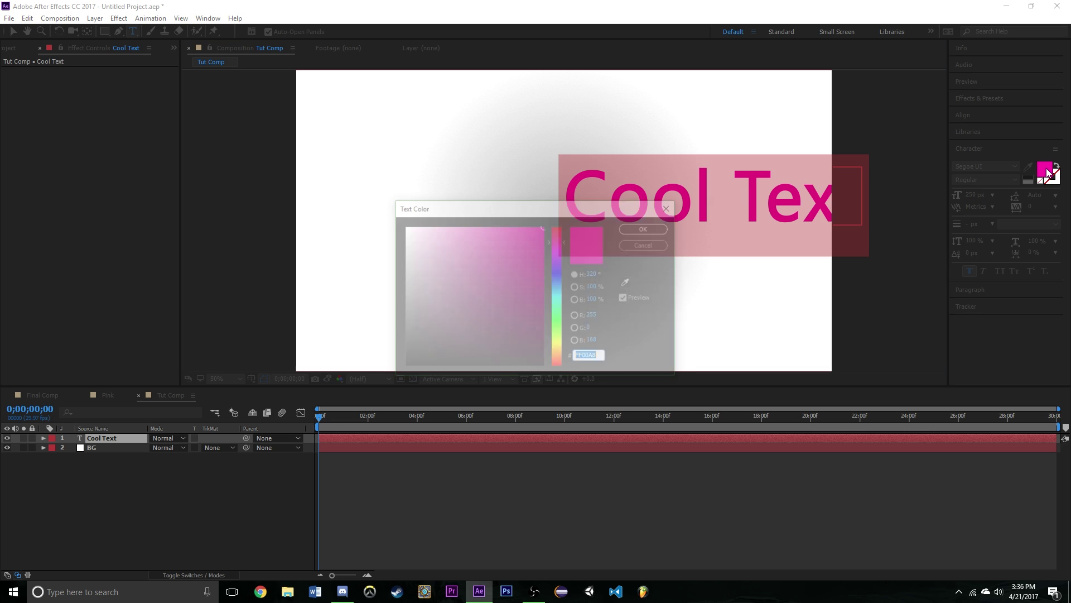
click(557, 314)
drag(559, 315, 562, 337)
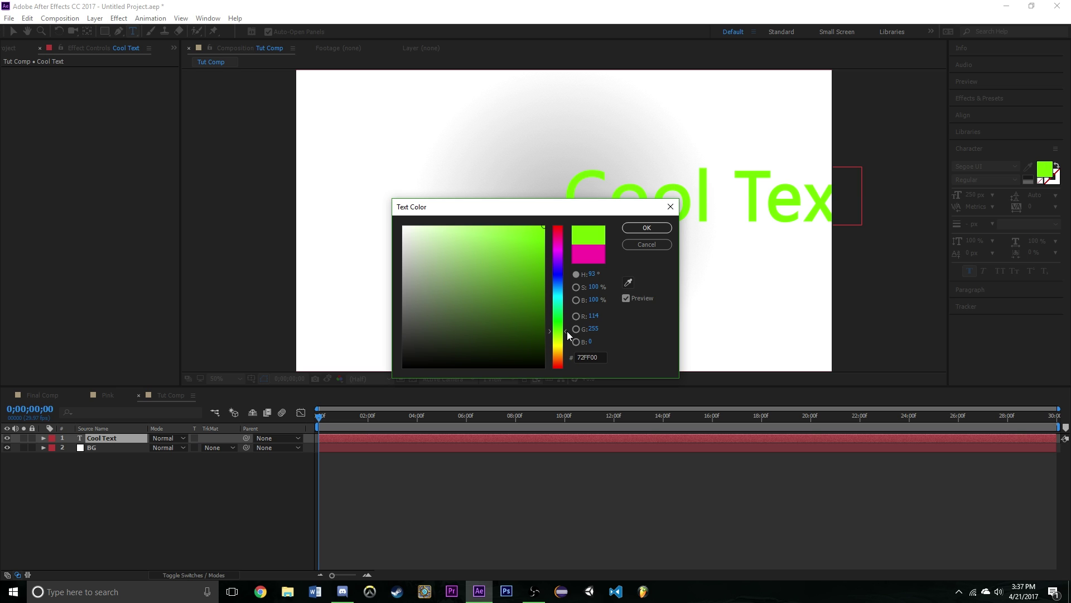
click(647, 227)
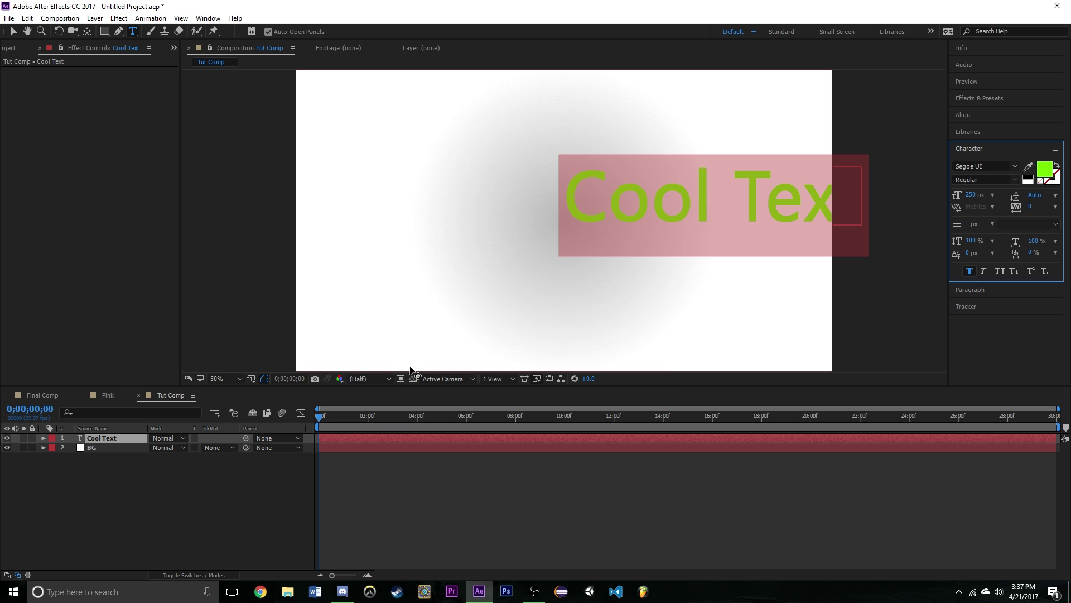
- Centre Cool Text horizontally and vertically in the composition
click(985, 116)
click(978, 143)
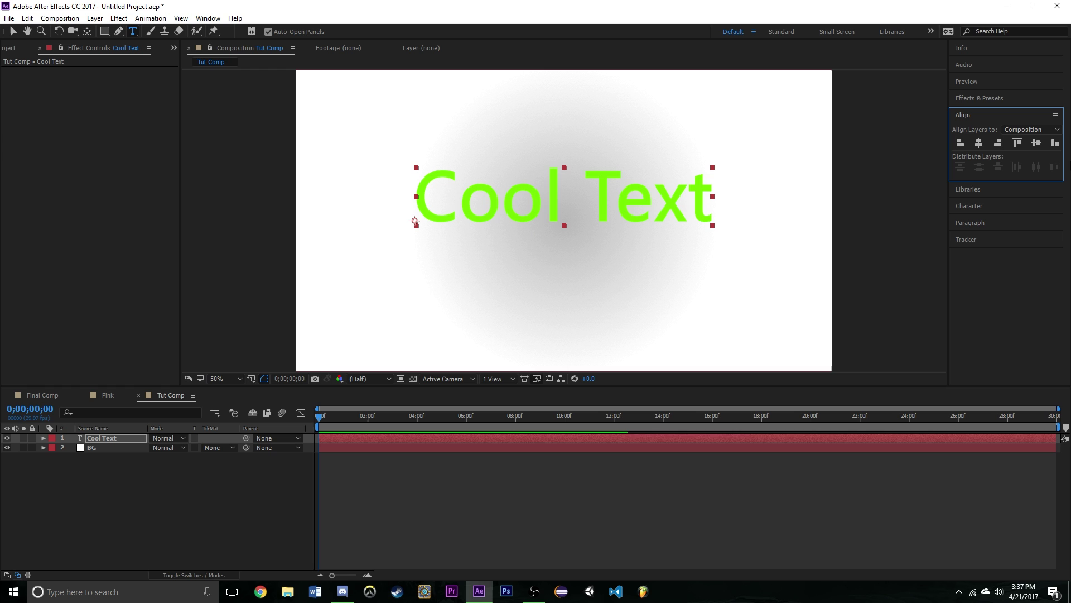
click(1036, 144)
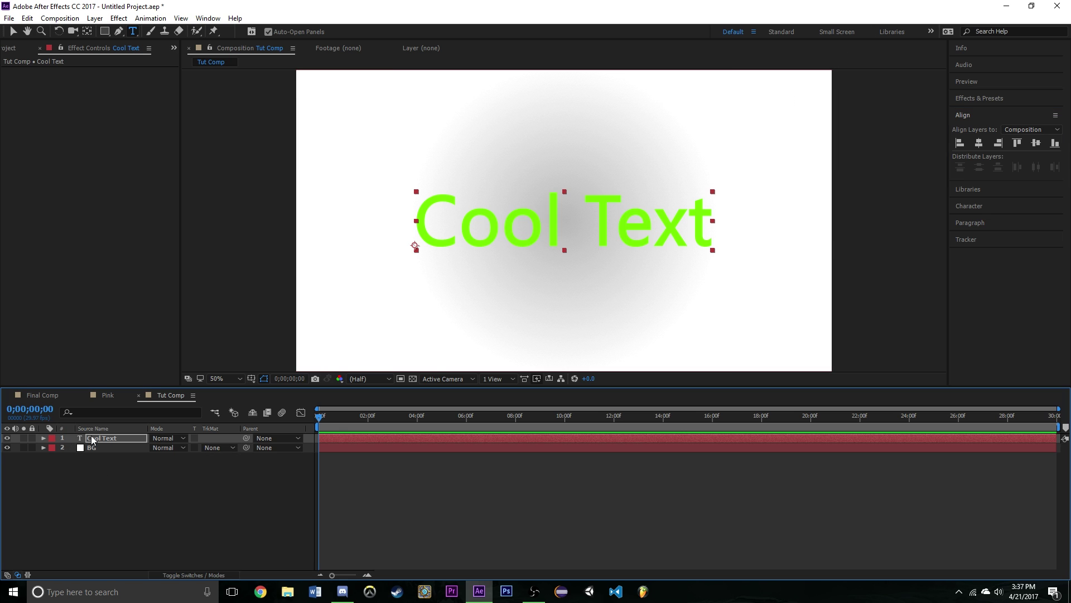
- Set a Position keyframe for Cool Text at its centred position at 0;00;00;29
key(p)
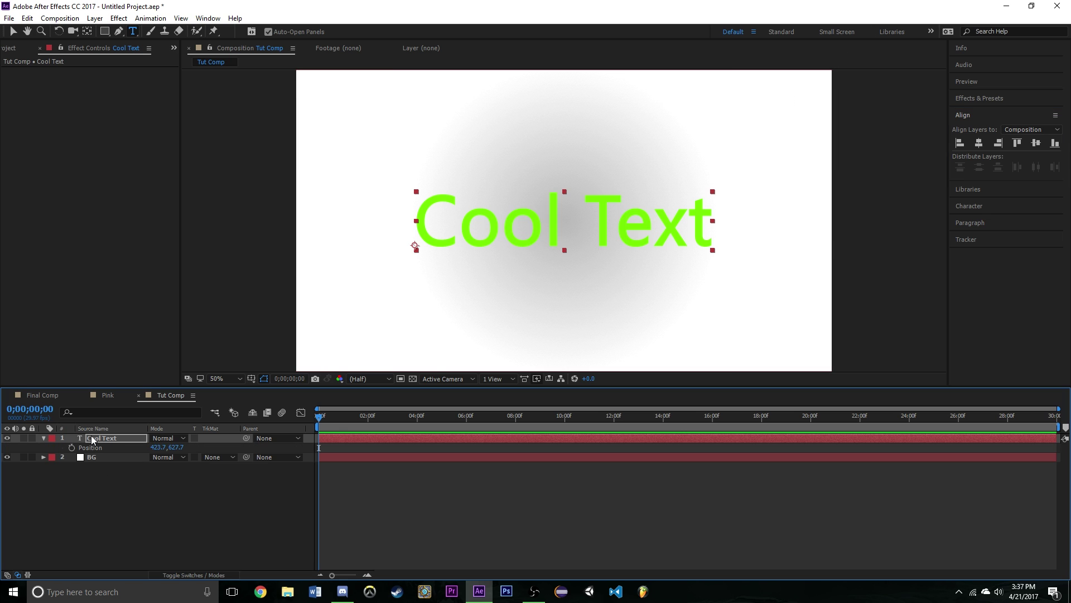
click(330, 420)
drag(329, 422, 343, 423)
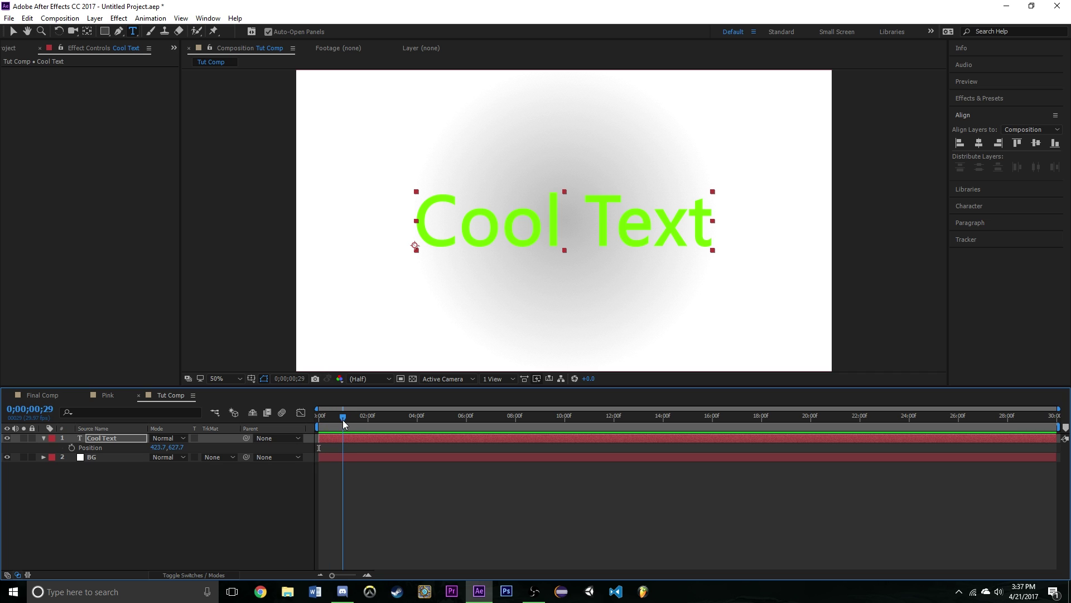
click(71, 448)
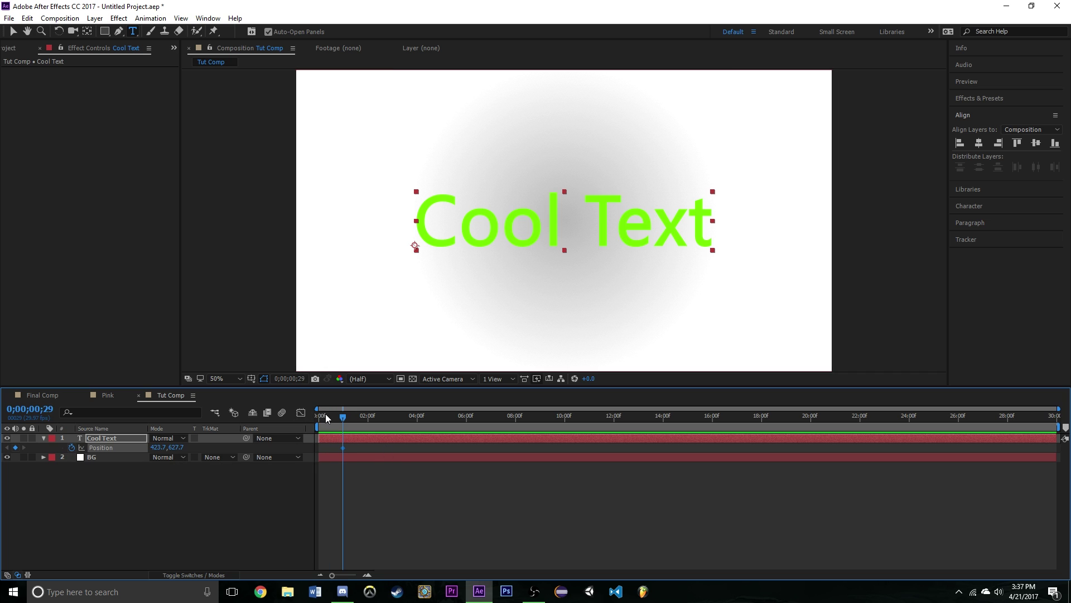
- At frame 0, move Cool Text off-screen left to X -1089.3 and preview the slide-in
click(320, 419)
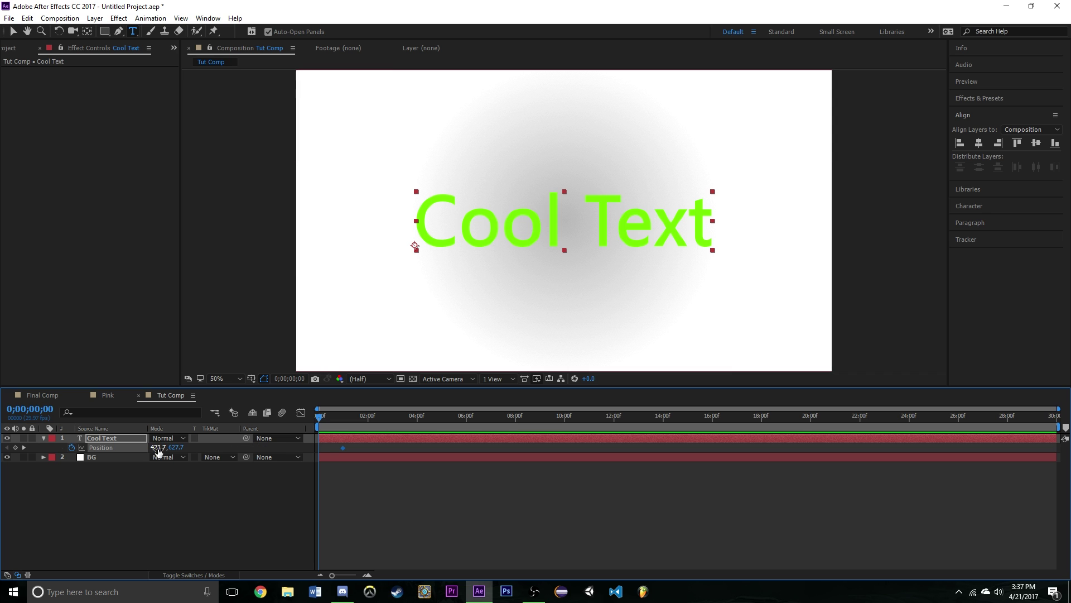
drag(158, 450, 97, 448)
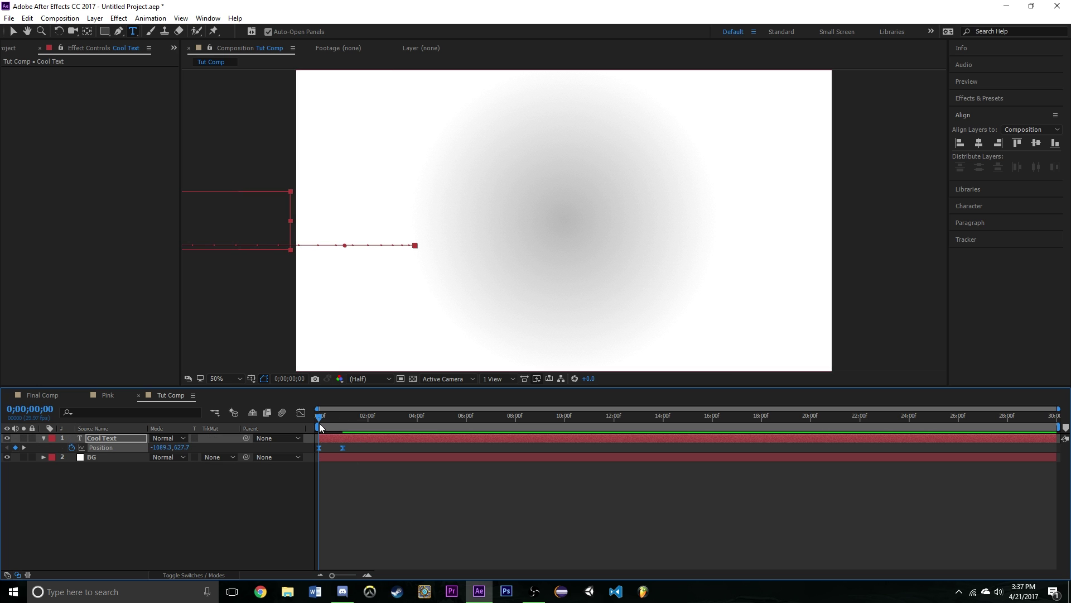
key(space)
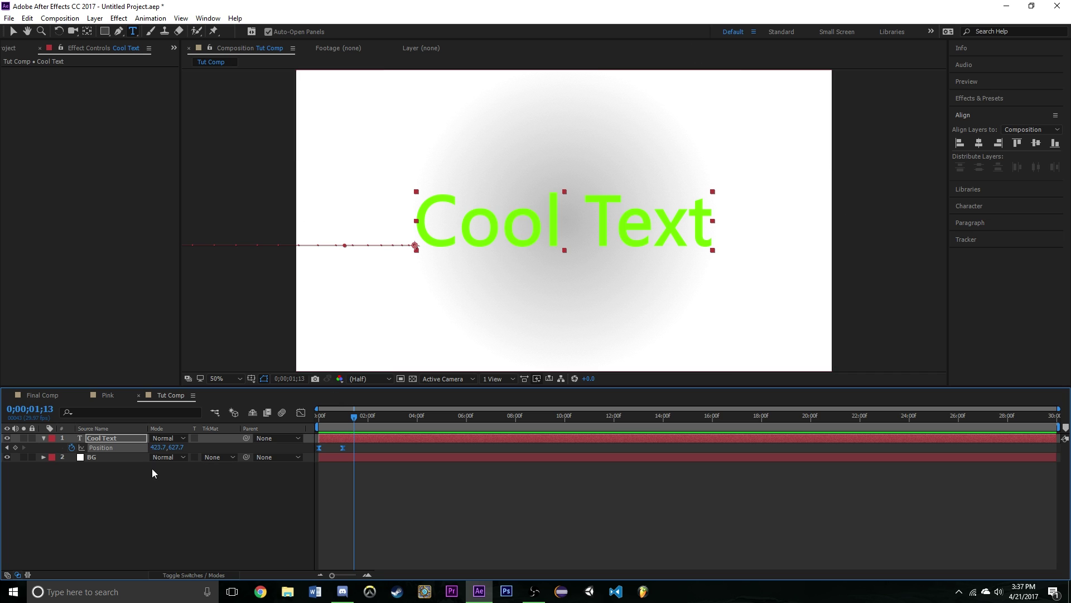
shift+click(122, 460)
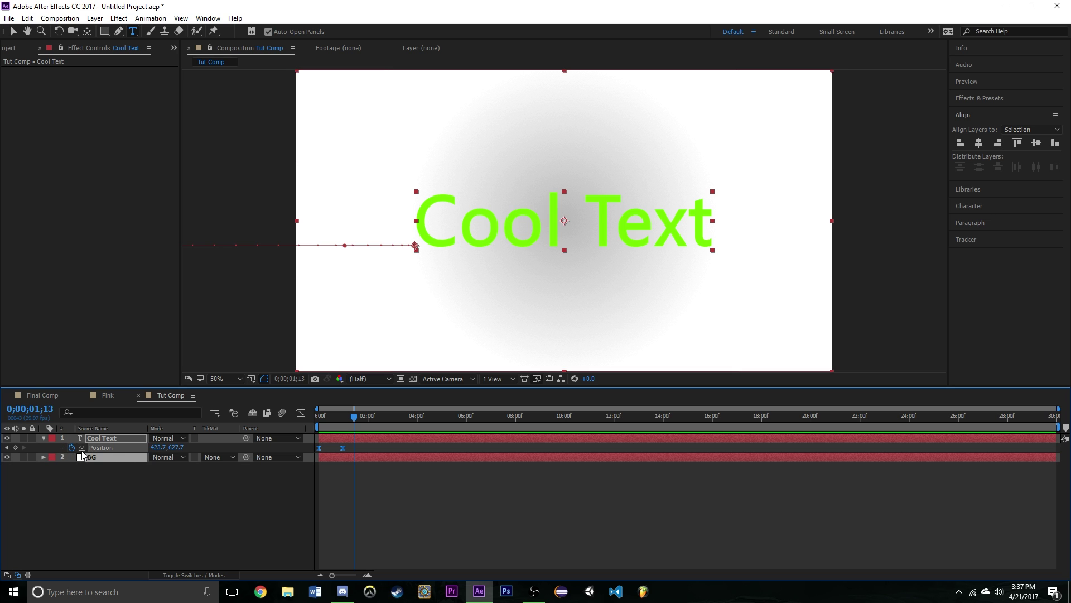
- Pre-compose the selected Cool Text and BG layers into 'Base', moving all attributes
key(u)
right_click(120, 447)
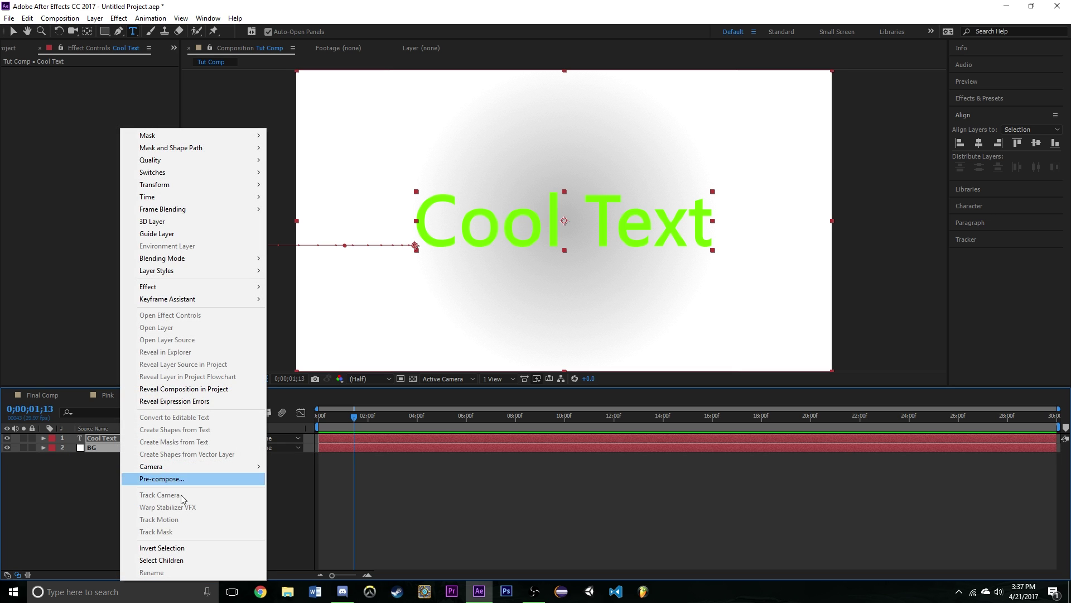
click(182, 475)
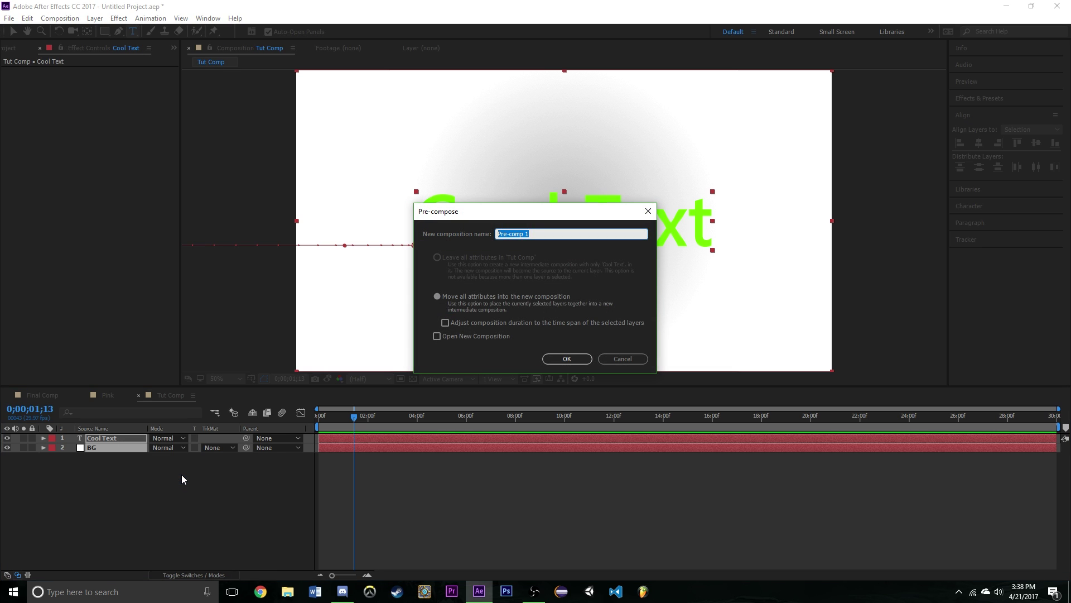
key(BackSpace)
click(564, 359)
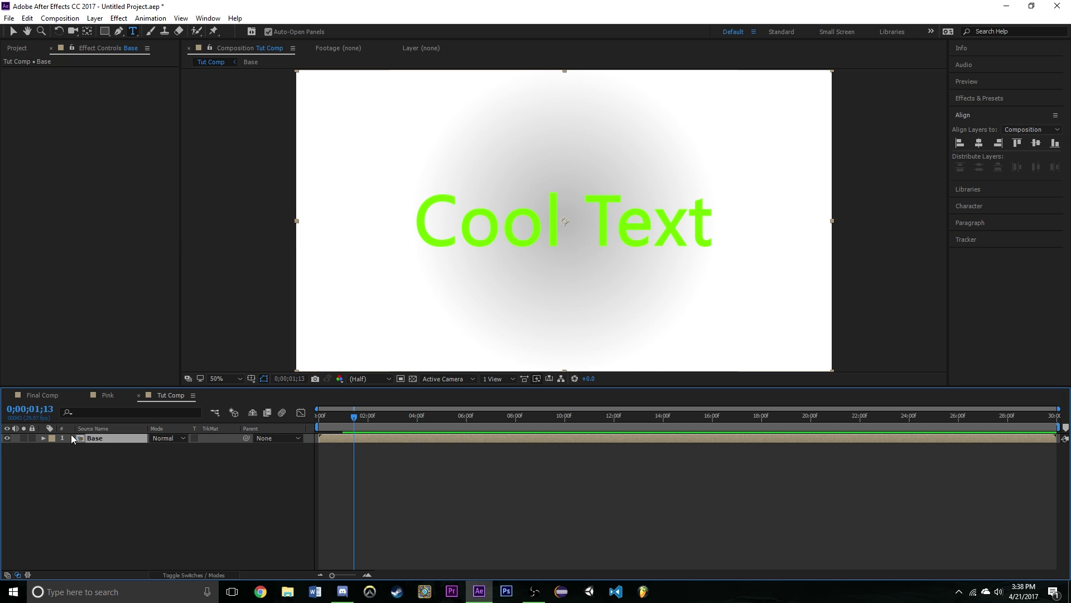
- Duplicate Base in the Project panel, rename the copy 'Overlay', and place it above Base in Tut Comp
click(17, 48)
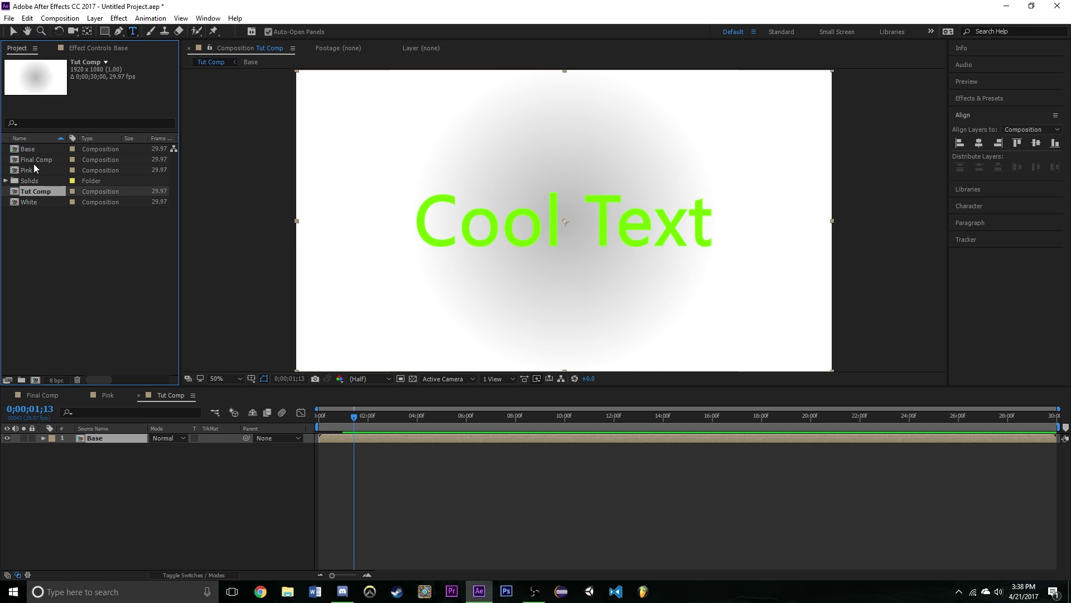
right_click(28, 149)
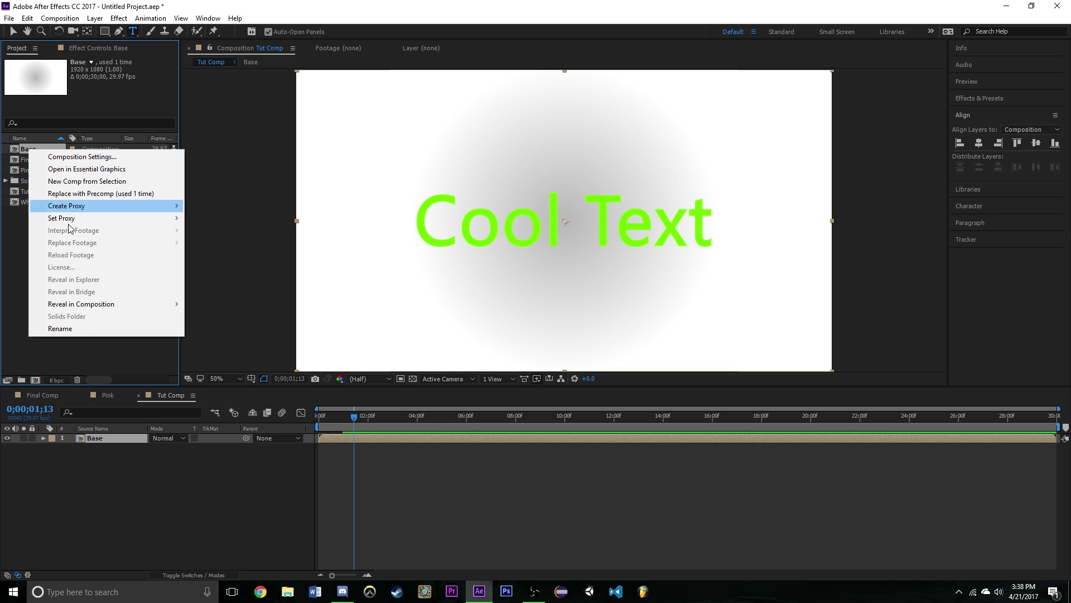
click(23, 148)
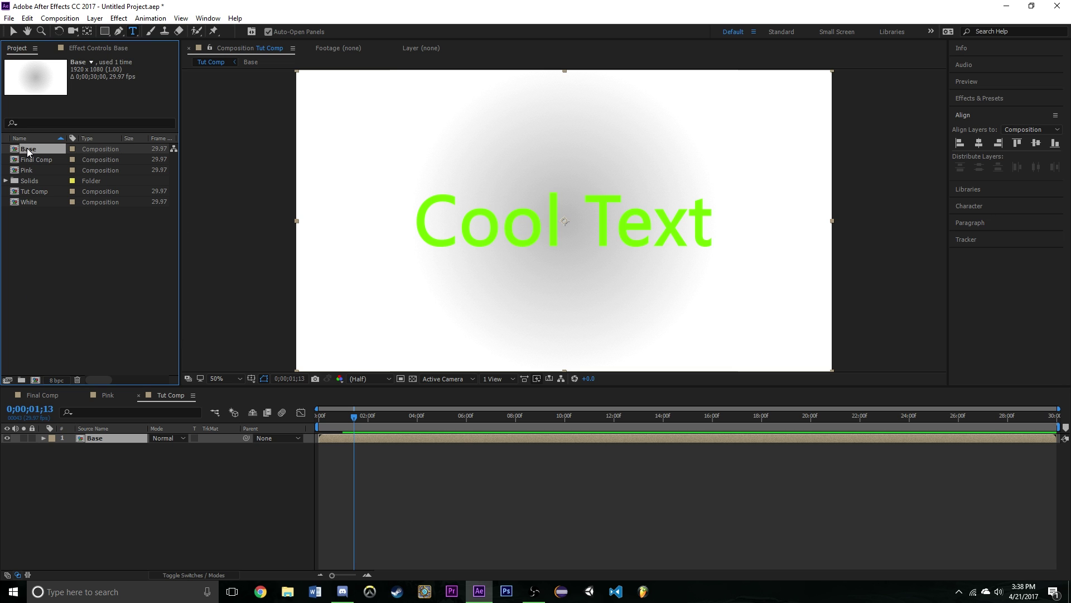
key(ctrl+d)
right_click(31, 161)
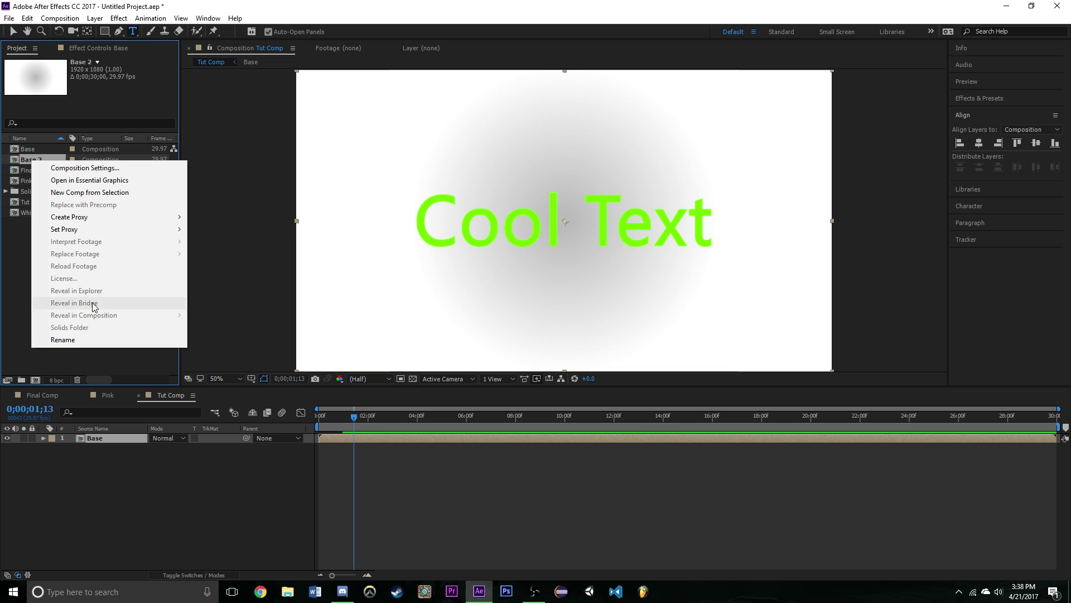
click(69, 340)
key(BackSpace)
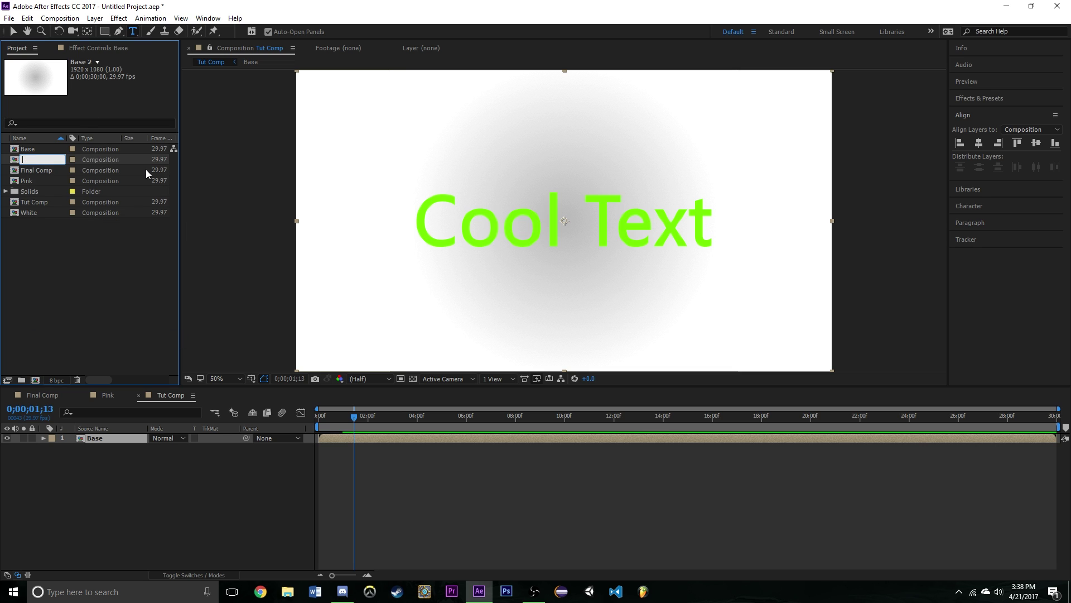
text(Overlay)
click(74, 285)
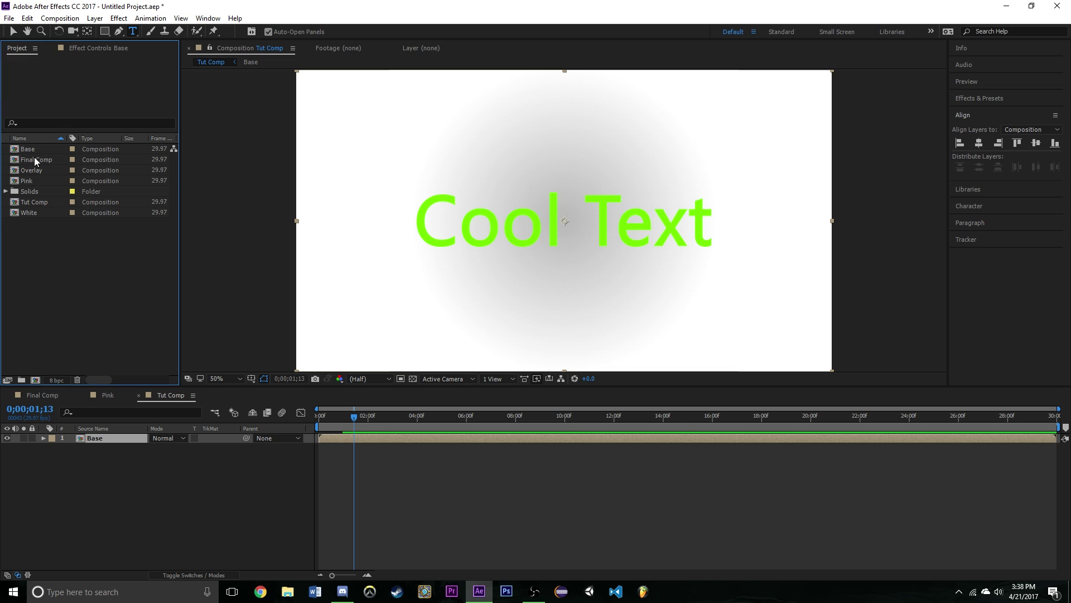
drag(32, 170, 98, 437)
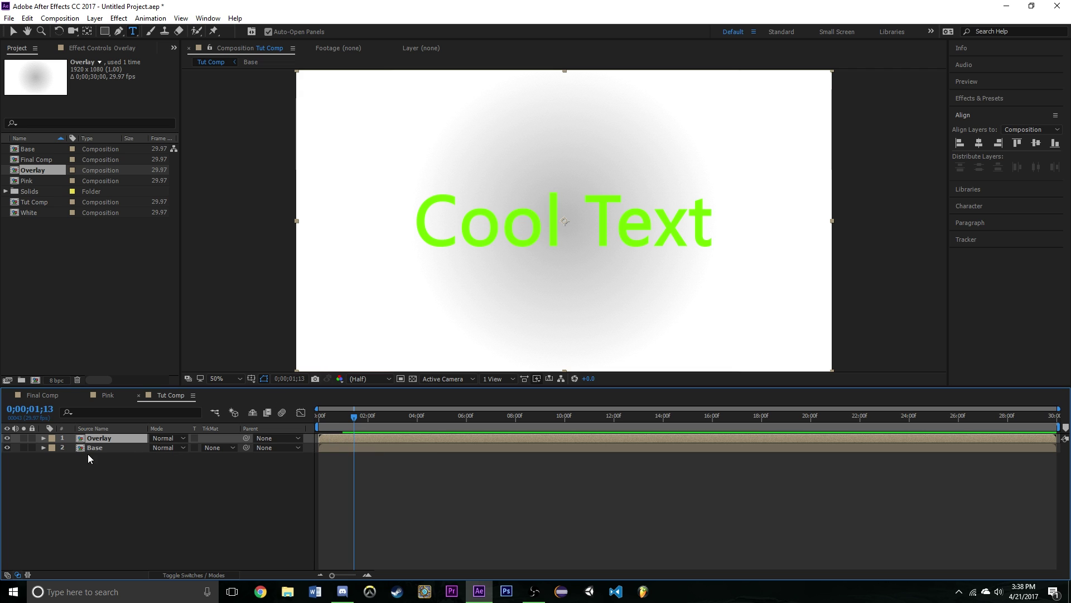
- Inside Overlay, add a solid named 'Green' sampled from the text colour and move it below BG
double_click(106, 439)
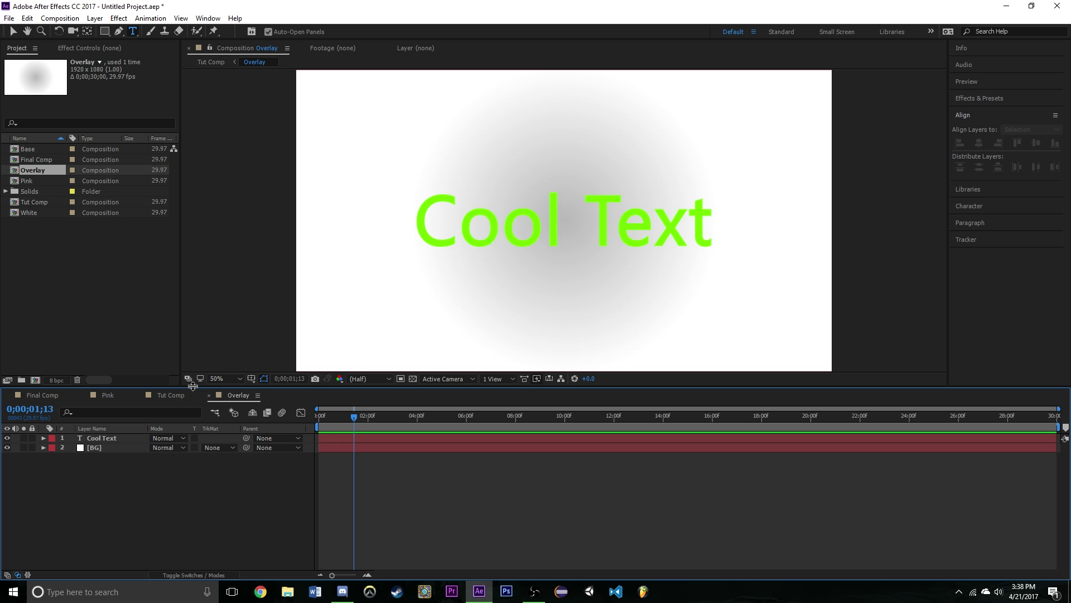
right_click(119, 483)
mouse_move(202, 360)
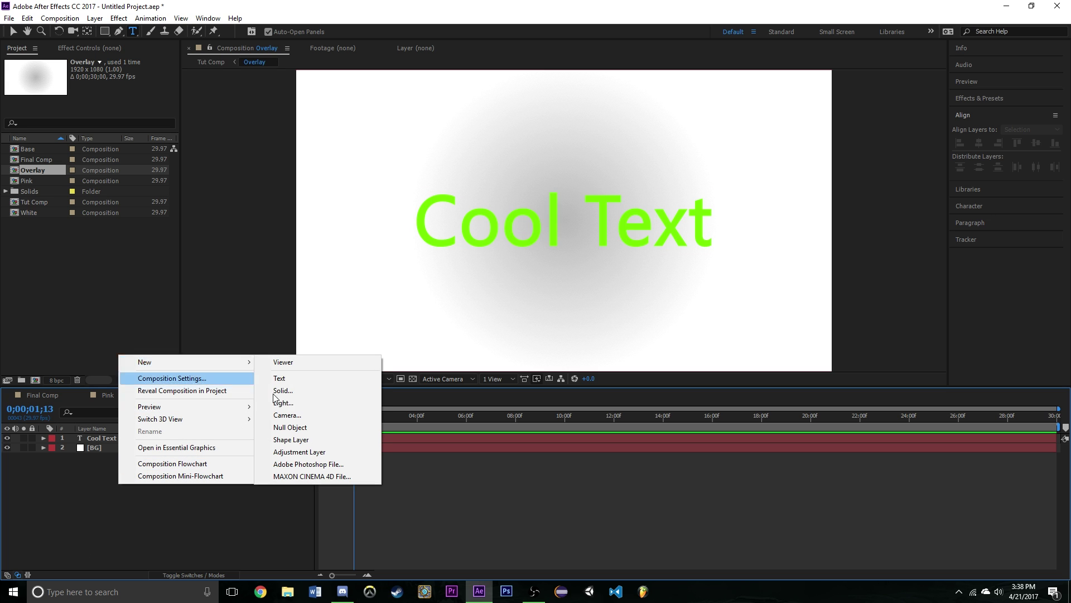
click(303, 391)
key(BackSpace)
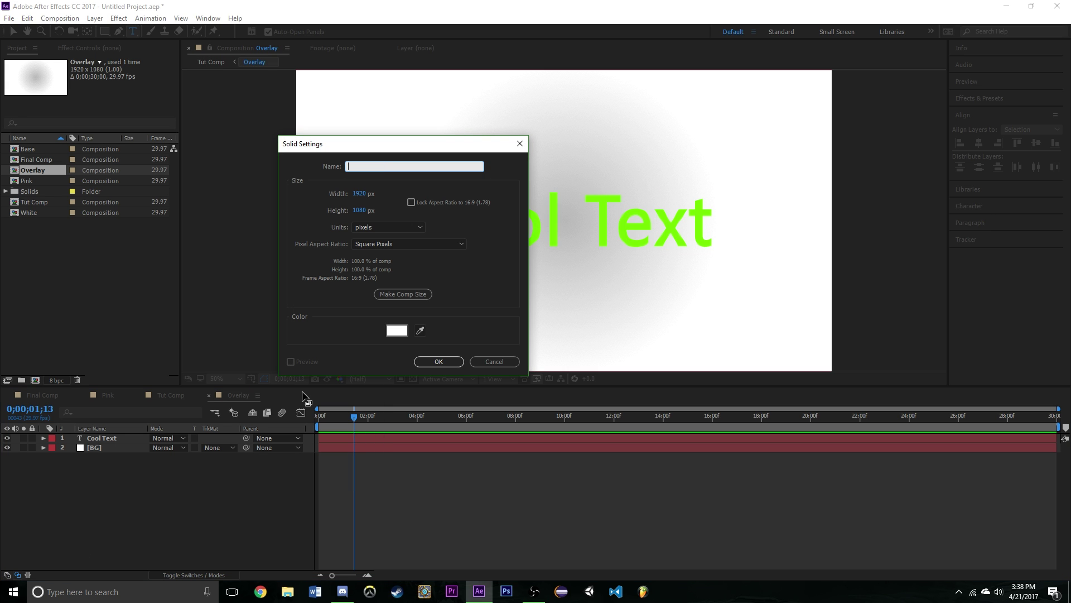
text(Green)
click(423, 330)
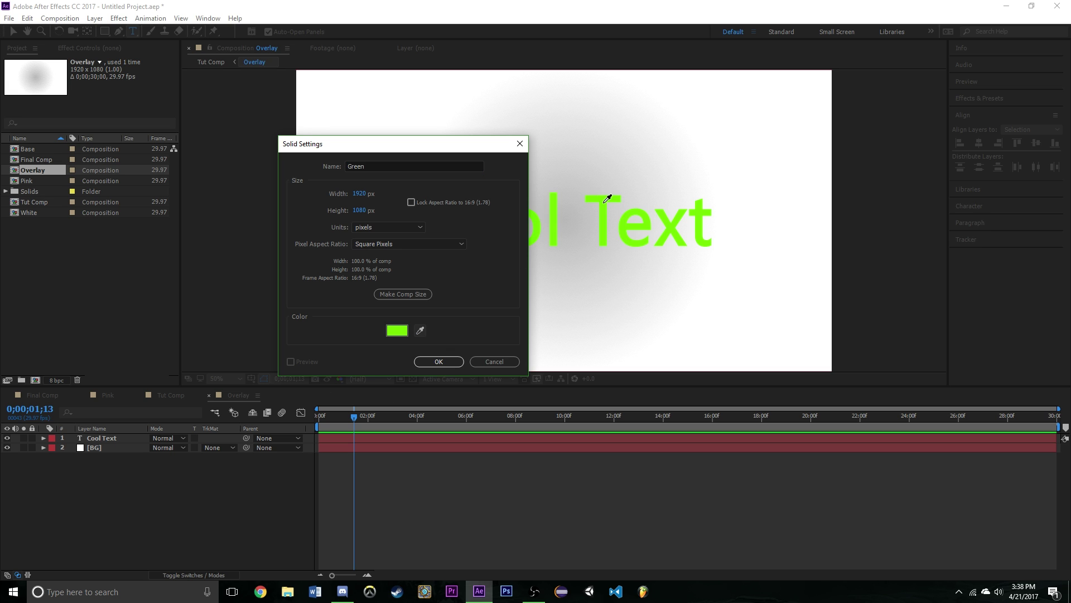
click(439, 362)
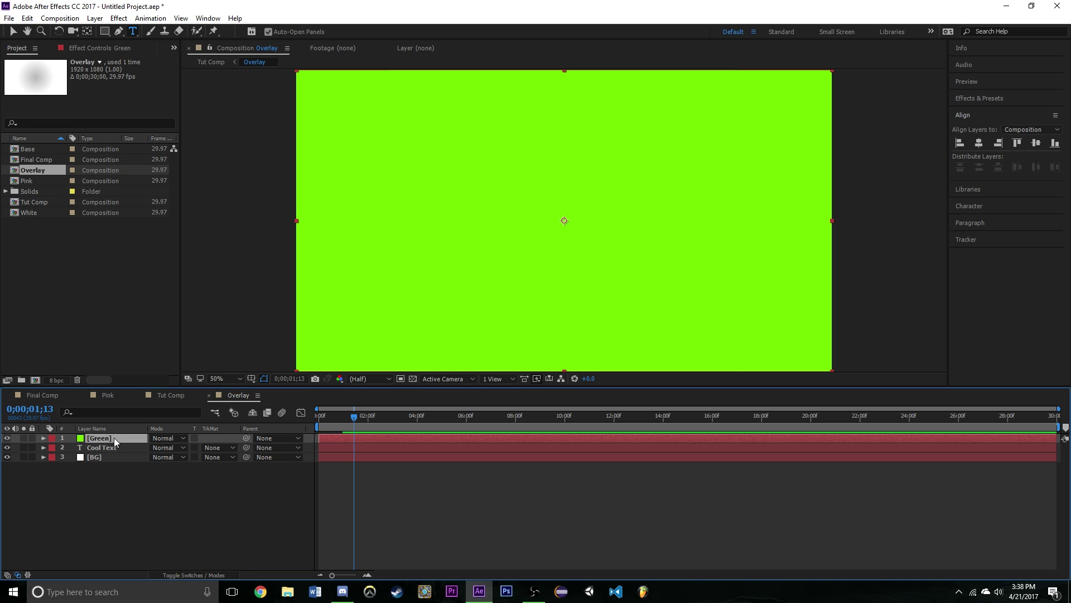
drag(114, 438, 126, 464)
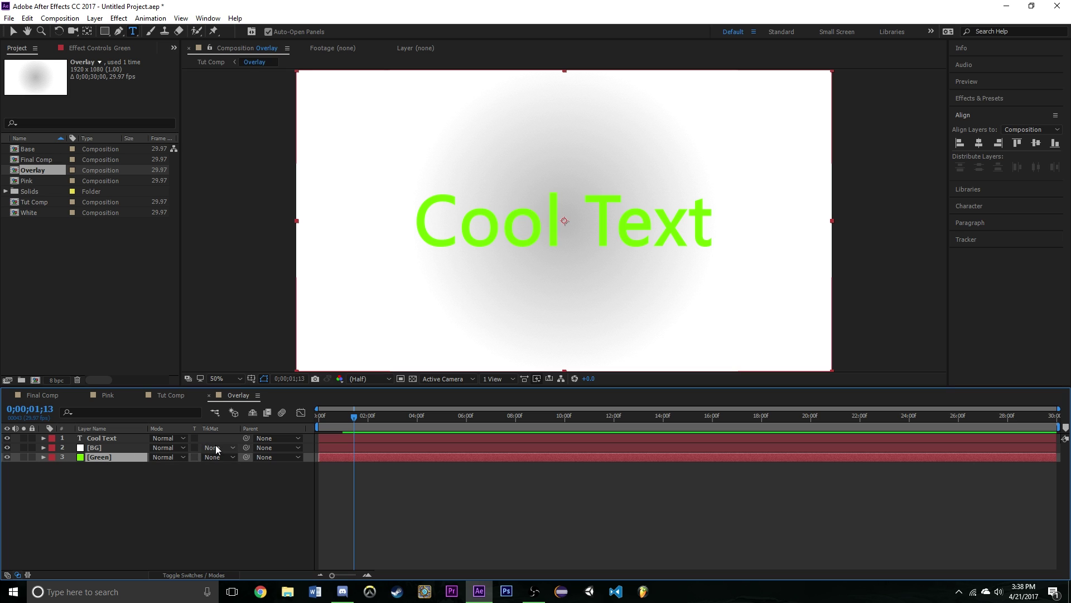
- Set BG's track matte to Alpha Matte 'Cool Text' inside Overlay, then go back to Tut Comp
click(113, 447)
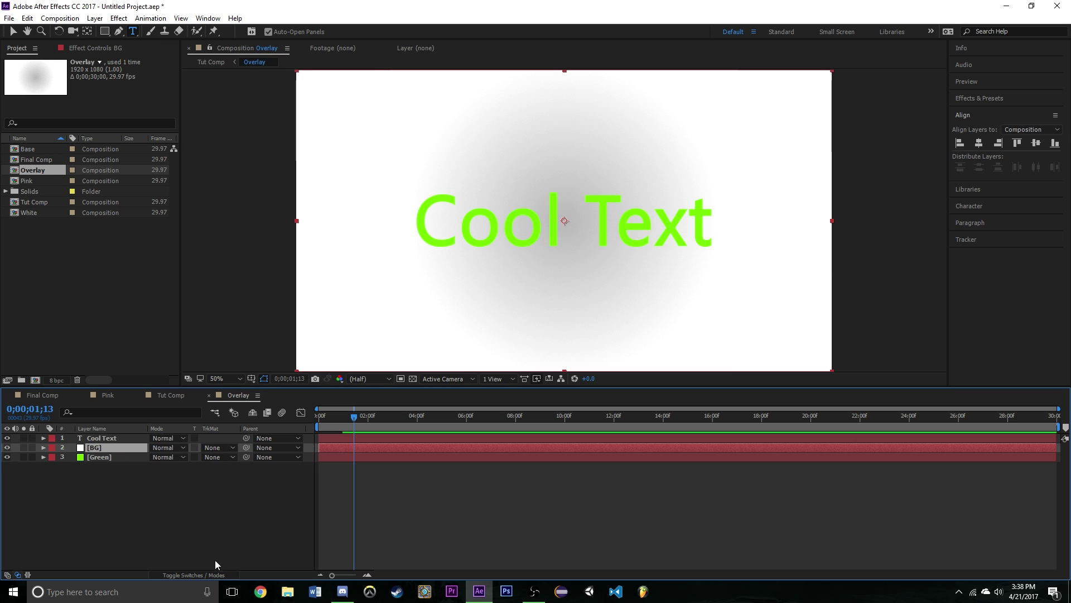
click(190, 575)
click(188, 575)
click(218, 448)
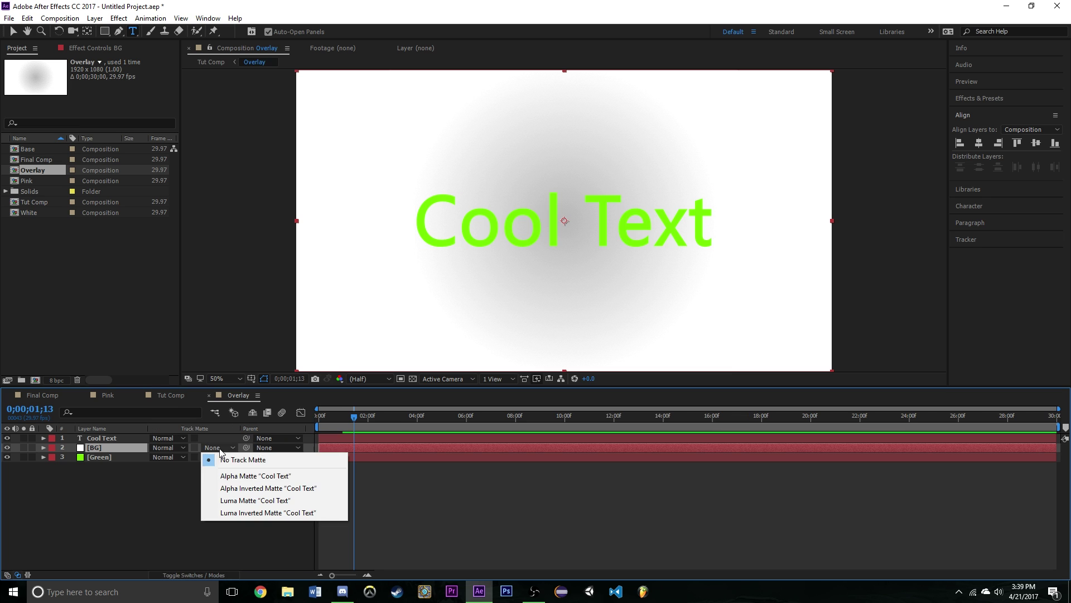
click(277, 476)
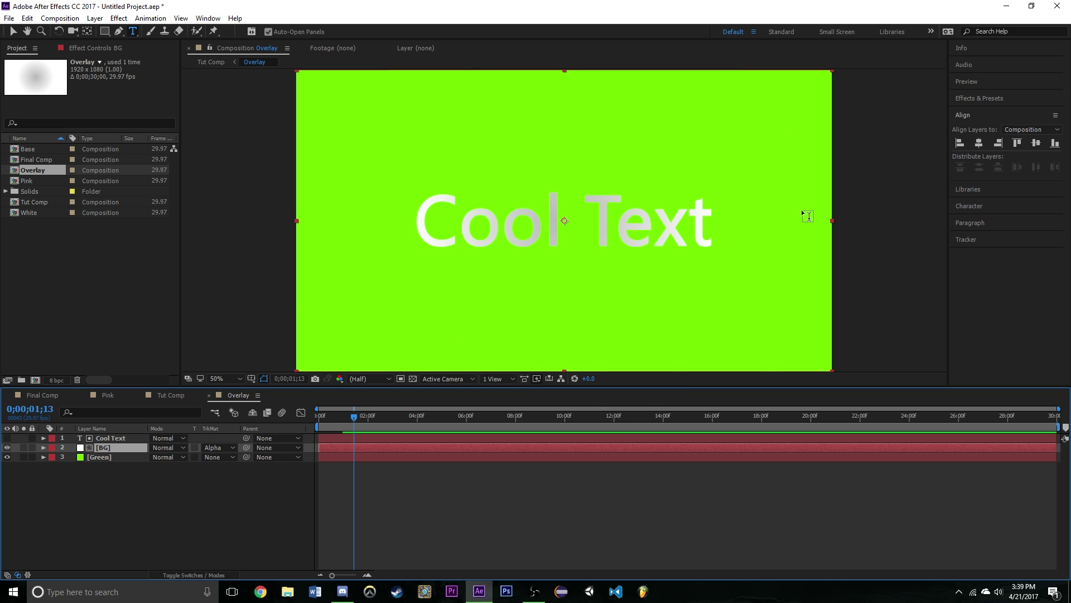
click(193, 399)
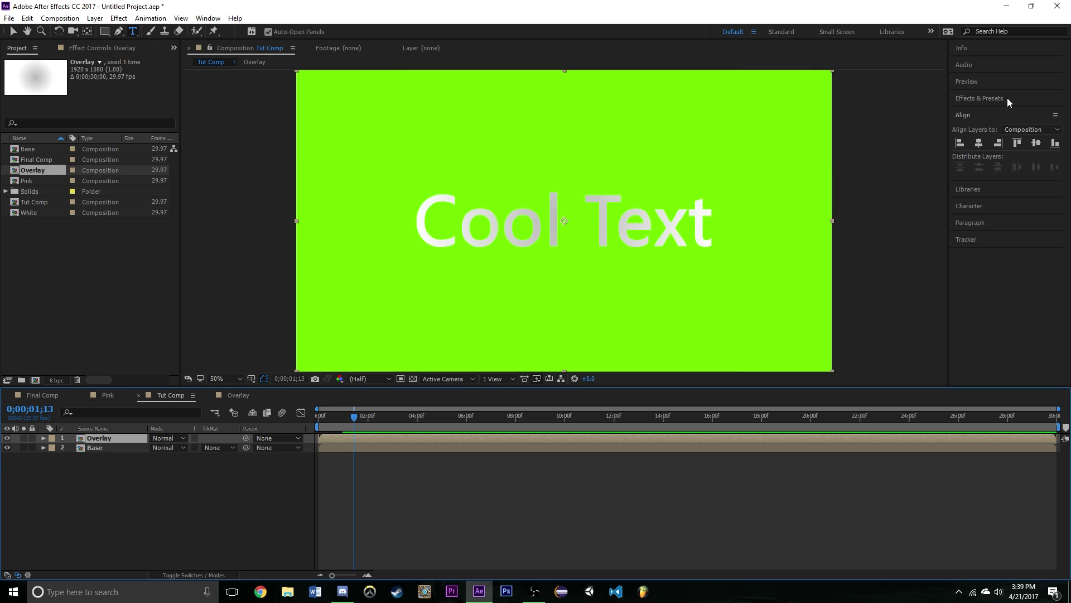
- Find Linear Wipe in Effects & Presets and apply it to the Overlay layer
click(974, 92)
click(998, 112)
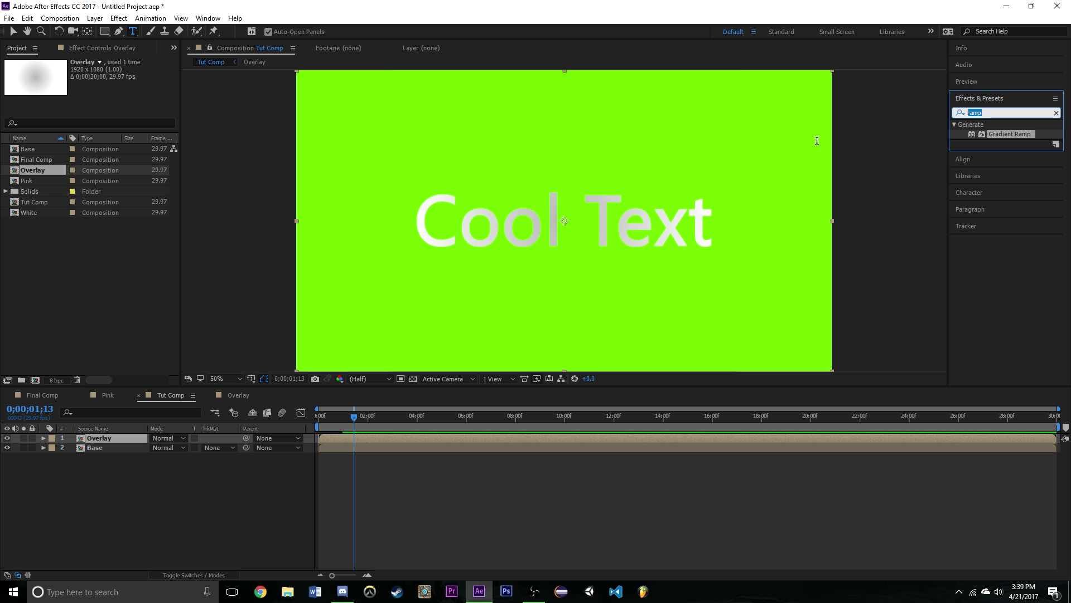
text(linea)
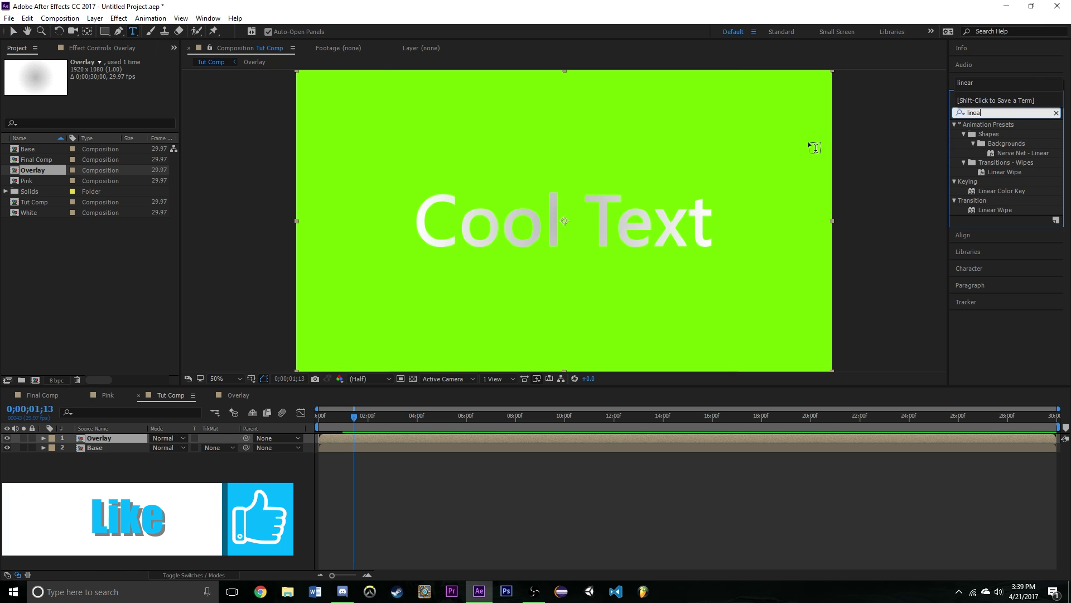
text(r wi)
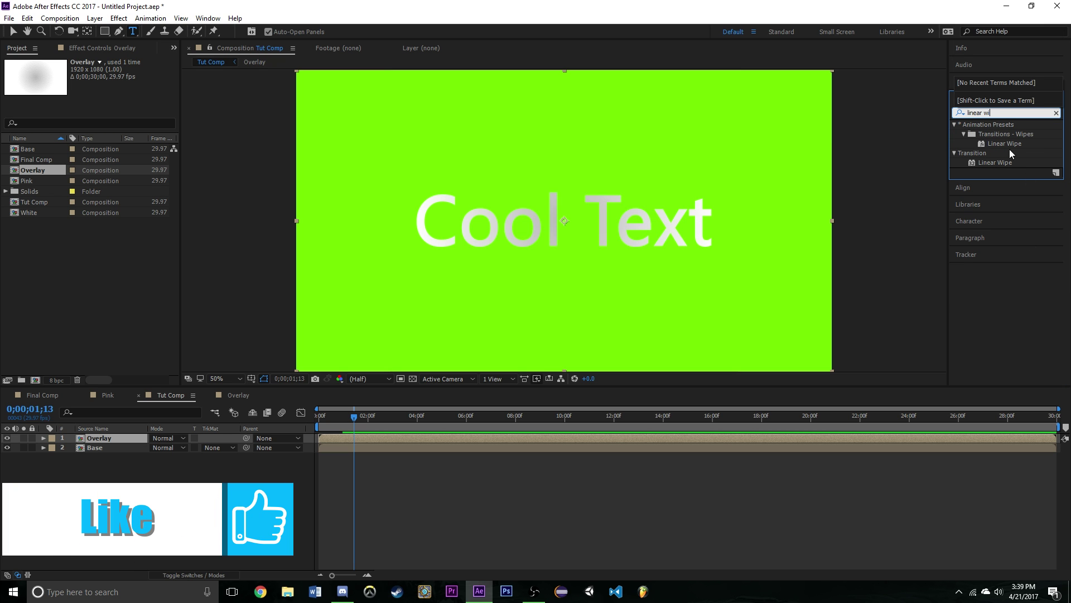
click(1007, 145)
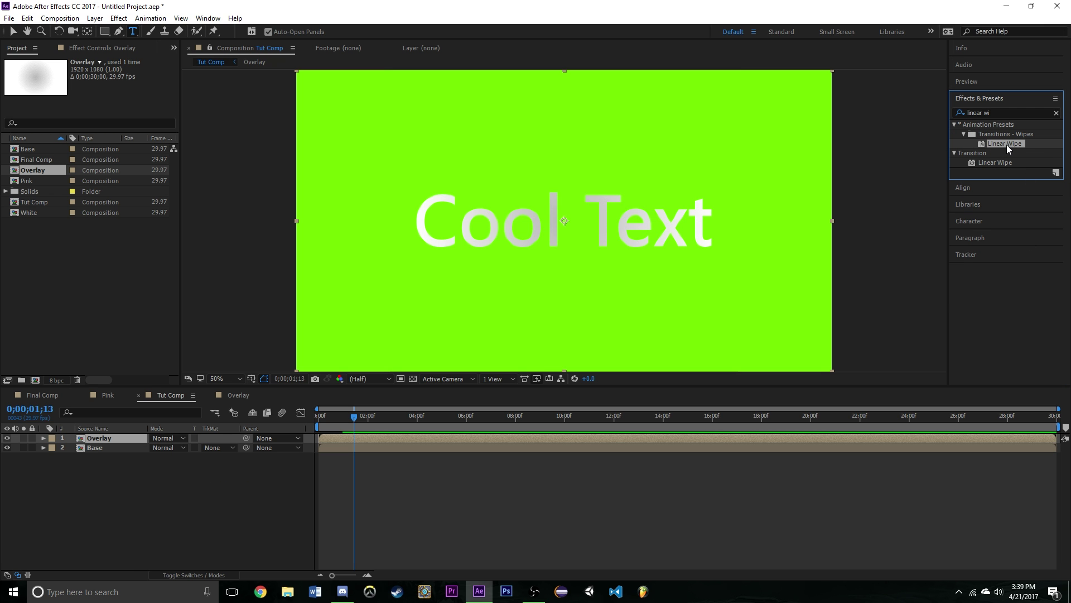
click(980, 163)
drag(993, 162, 350, 440)
key(v)
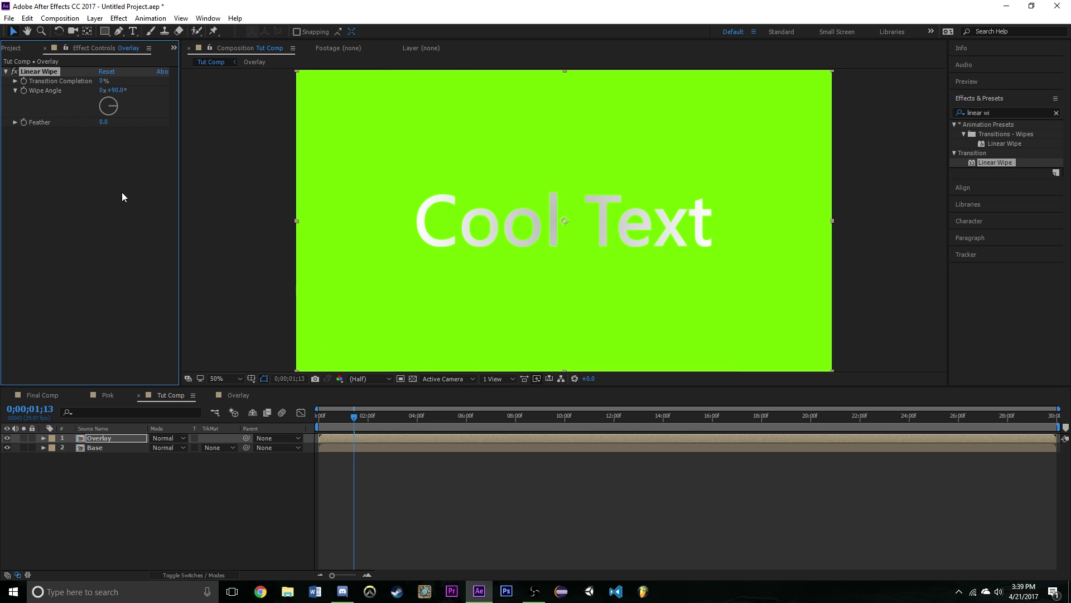
- Set the wipe's Transition Completion to 50% and Wipe Angle to 100°, then move time near 1;28
click(102, 82)
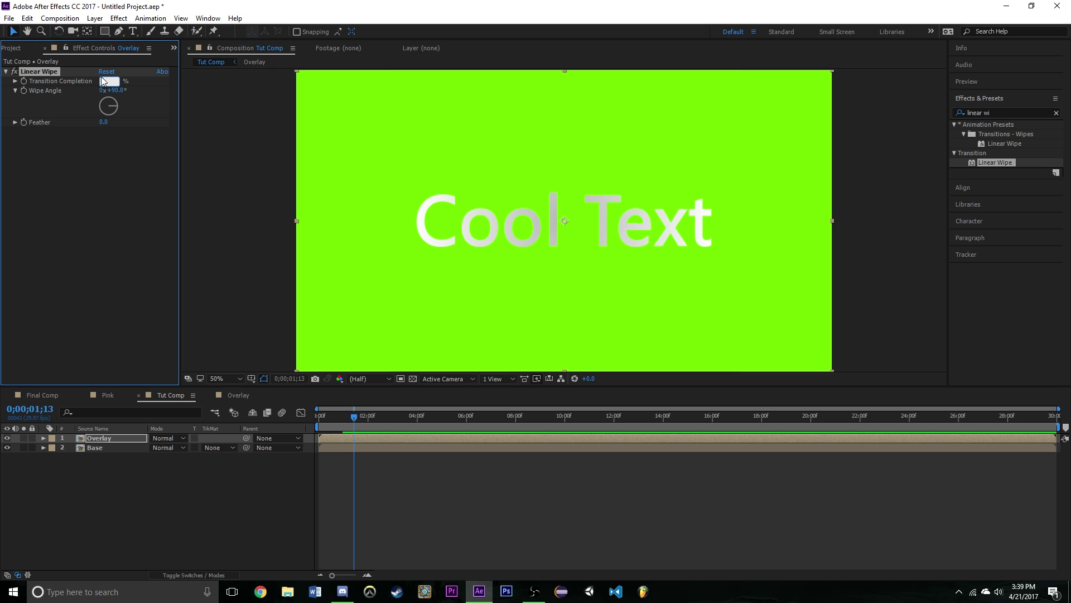
key(Return)
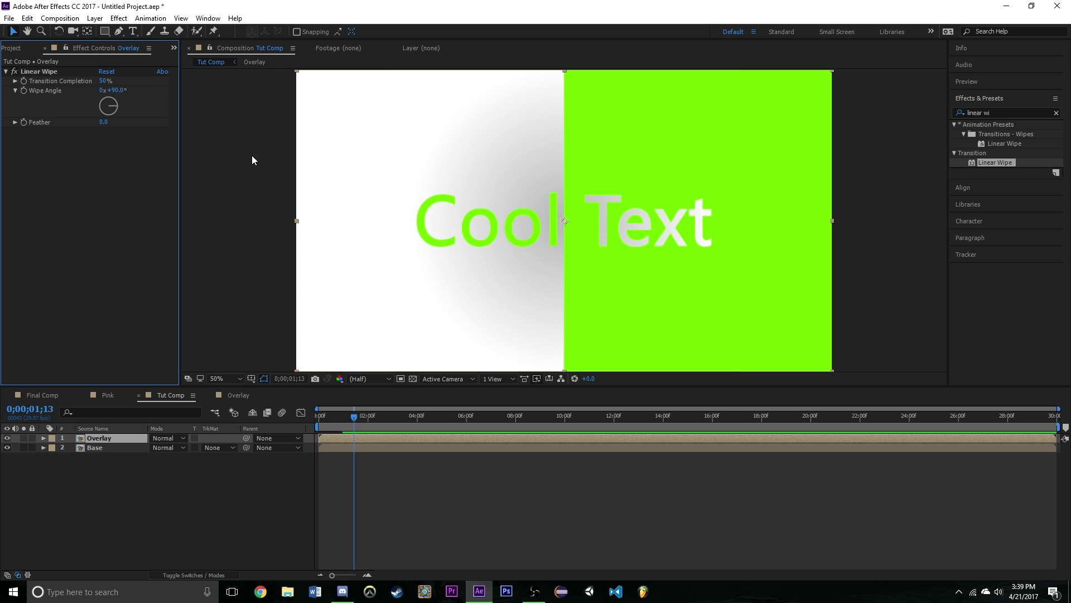
click(116, 91)
key(Return)
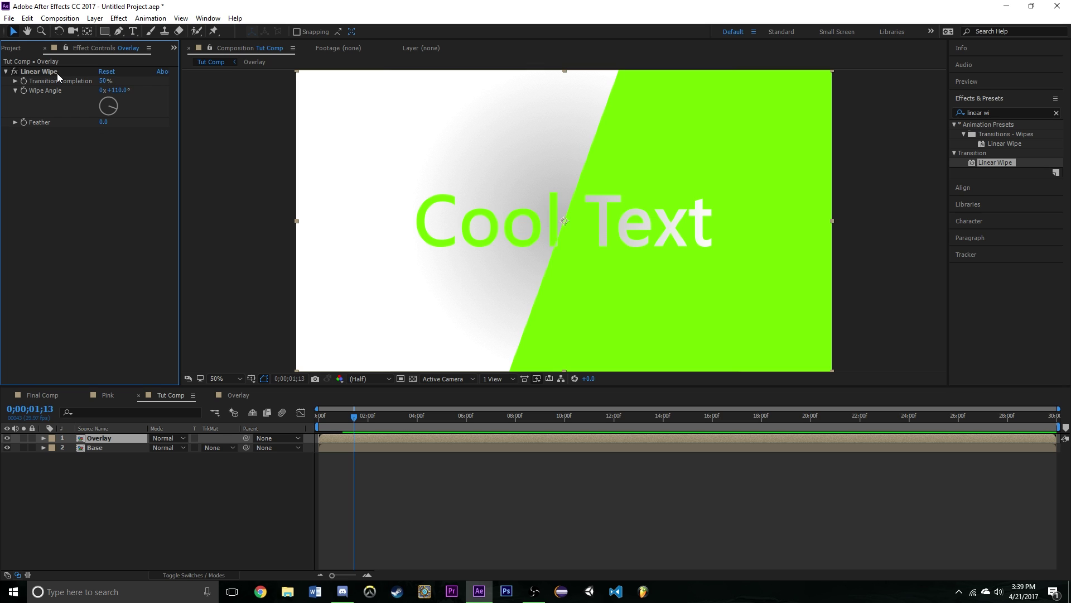
click(120, 89)
key(BackSpace)
key(Return)
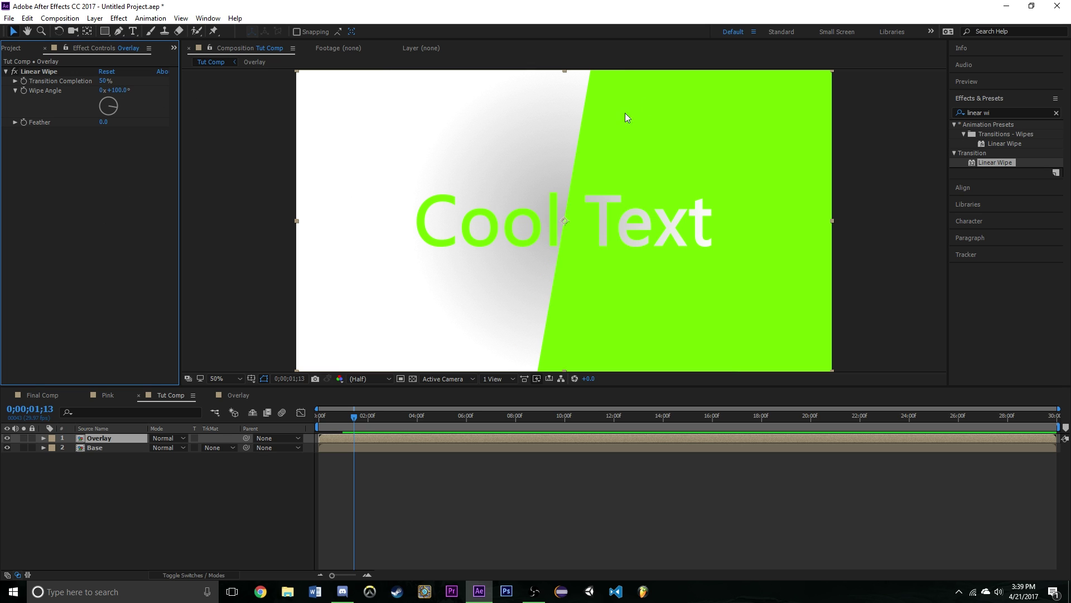
drag(346, 419, 369, 427)
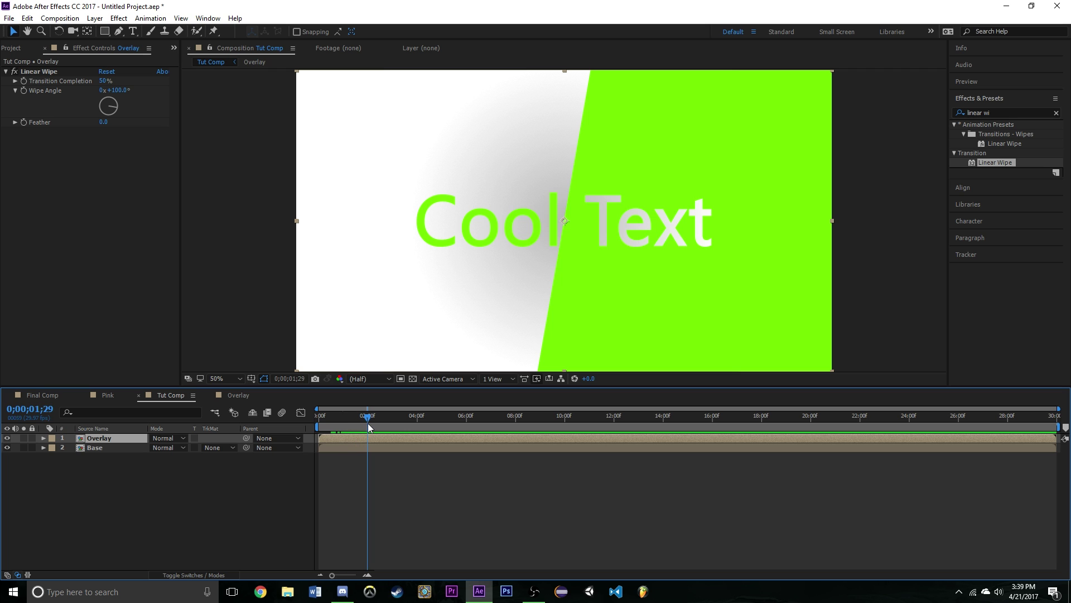
- Keyframe Overlay's Transition Completion from 100% at about 1;03 to 50% near 1;28, then select both keyframes in graph view
click(24, 81)
key(u)
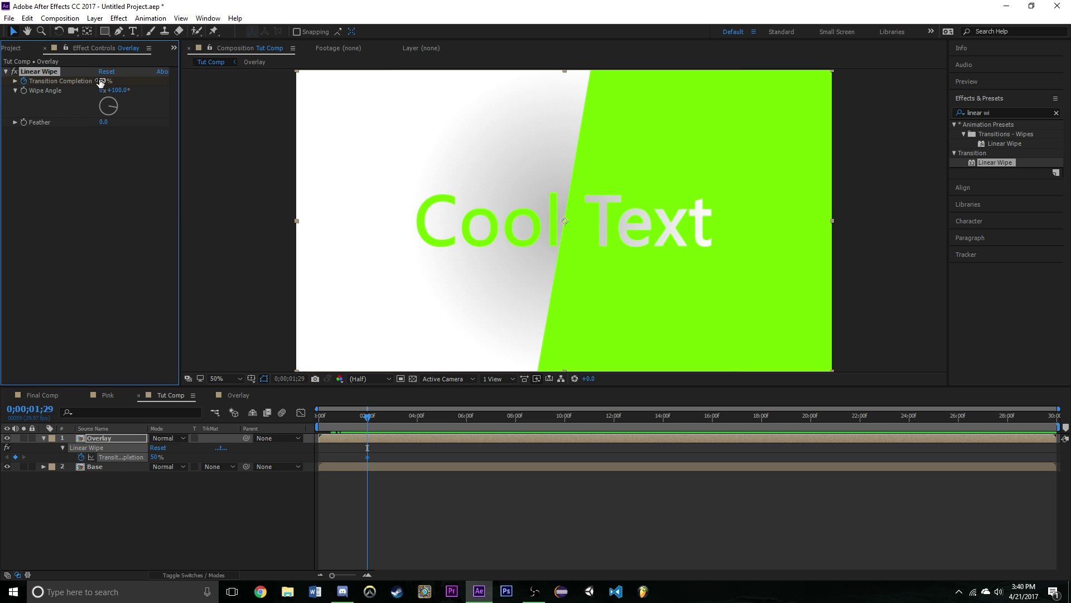
drag(354, 418, 346, 419)
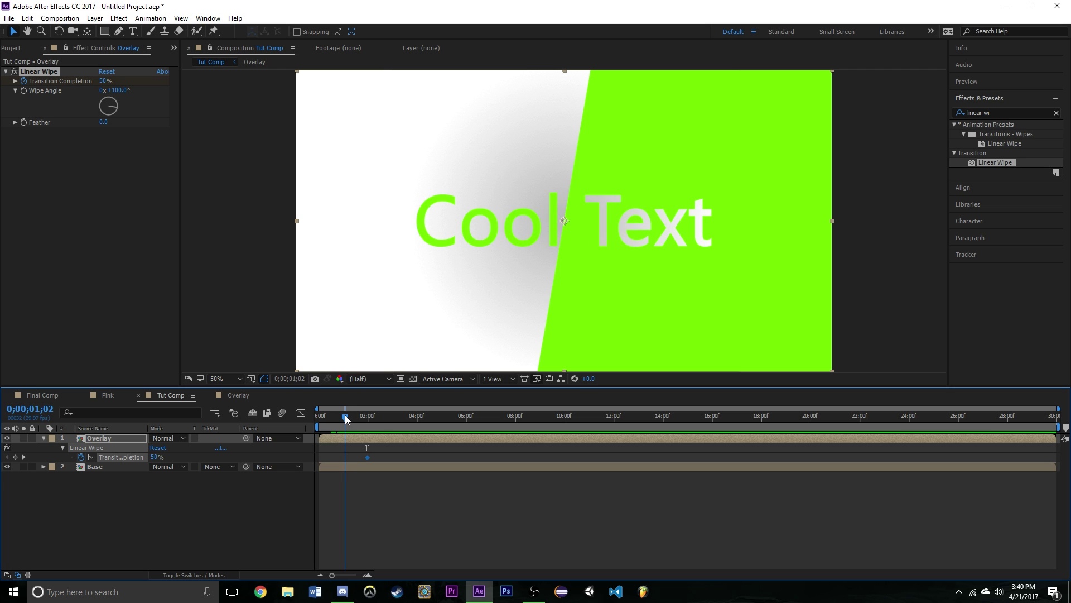
click(104, 82)
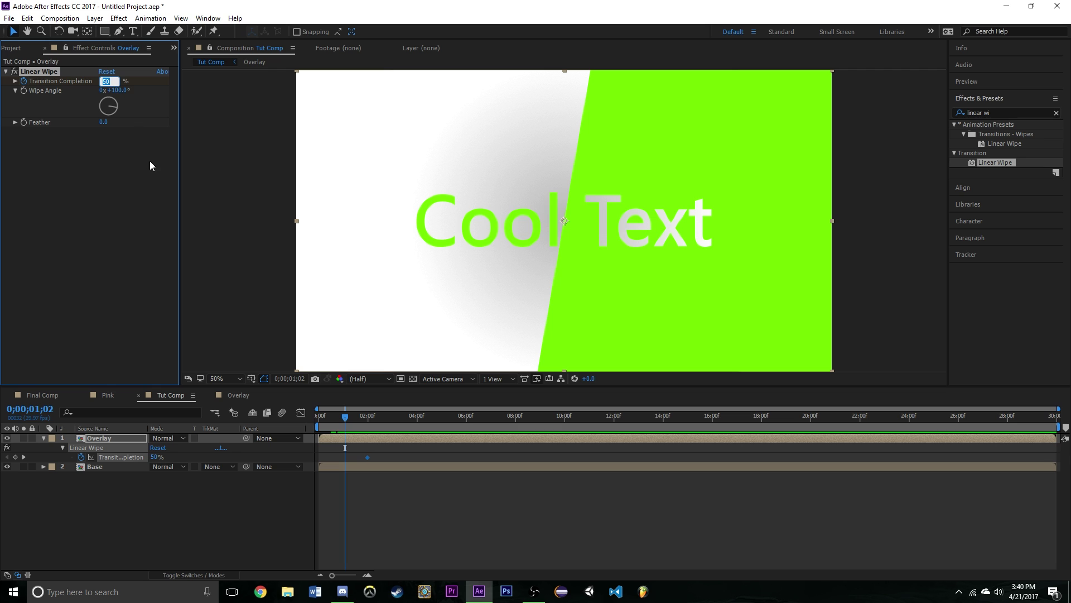
text(100)
key(Return)
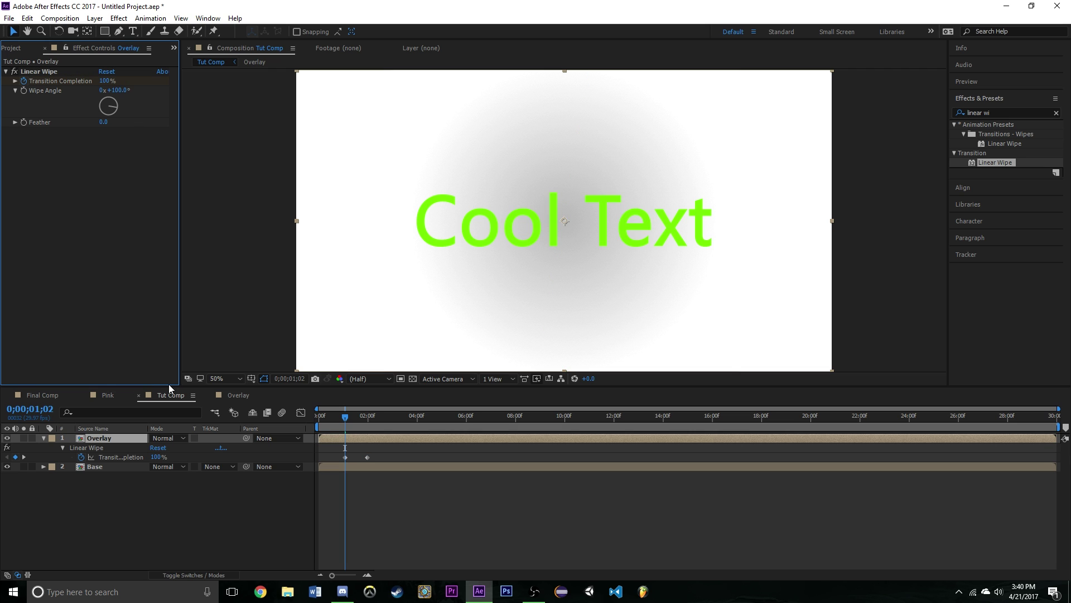
drag(341, 451, 388, 462)
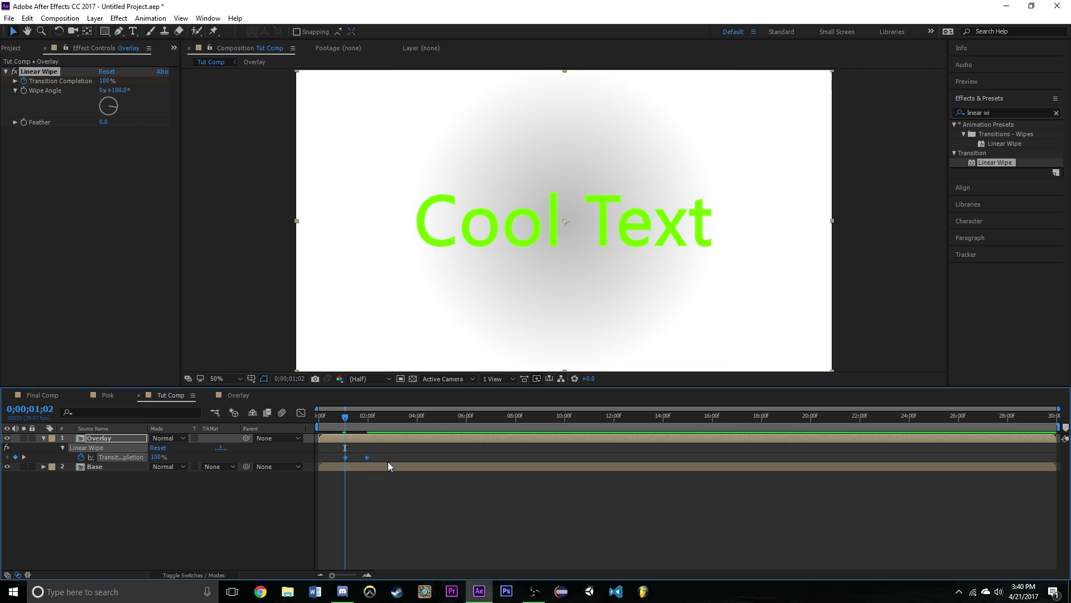
click(301, 413)
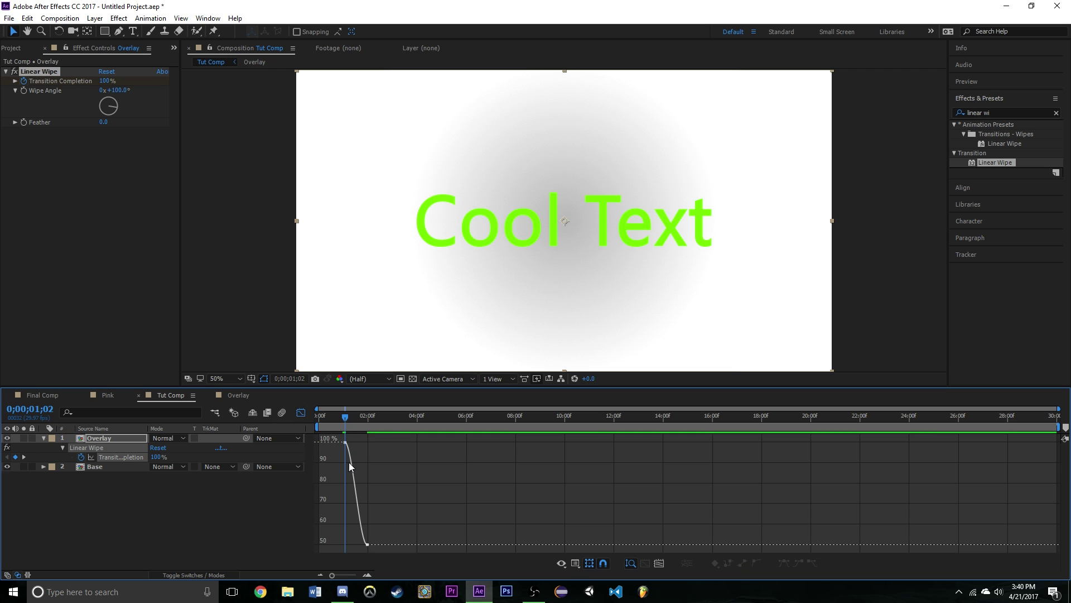
- Drag the keyframes' bezier handles to ease the wipe curve, then preview from 0;00;00;17
click(344, 443)
drag(354, 442, 359, 487)
click(334, 441)
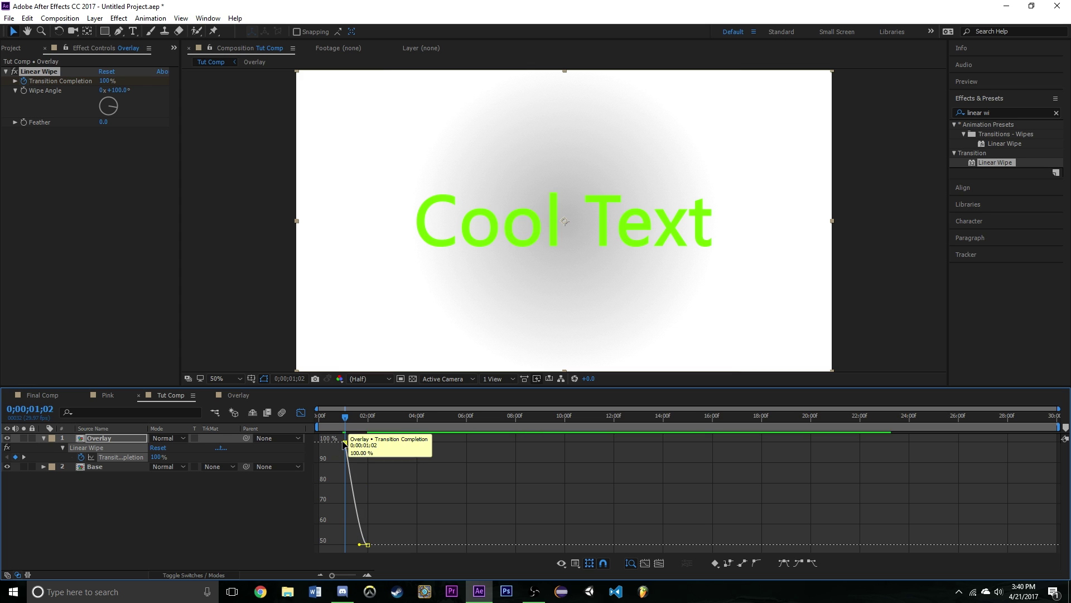
click(345, 442)
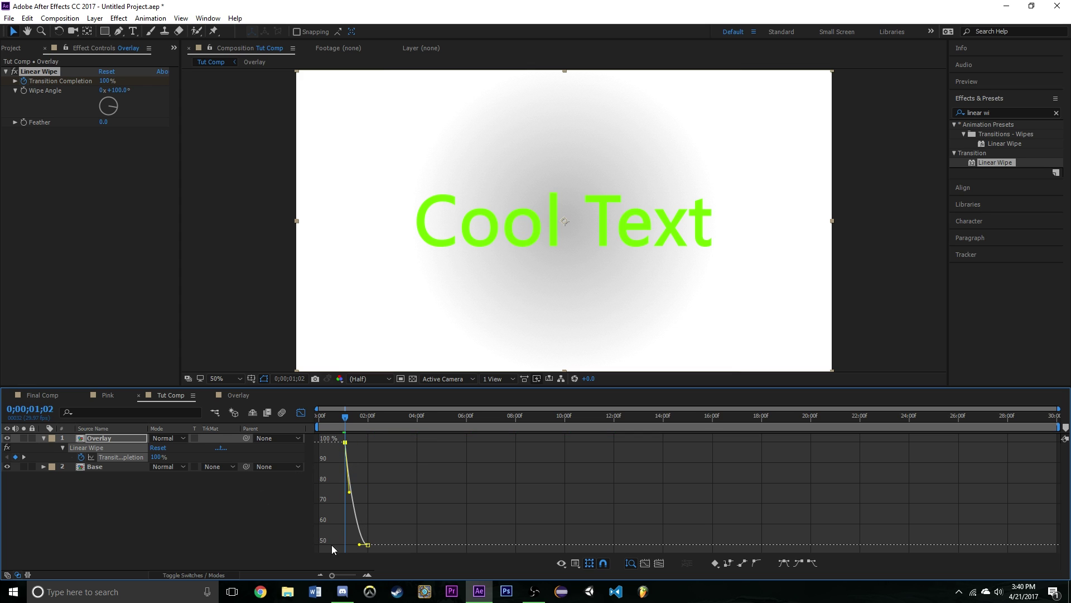
drag(360, 545, 345, 539)
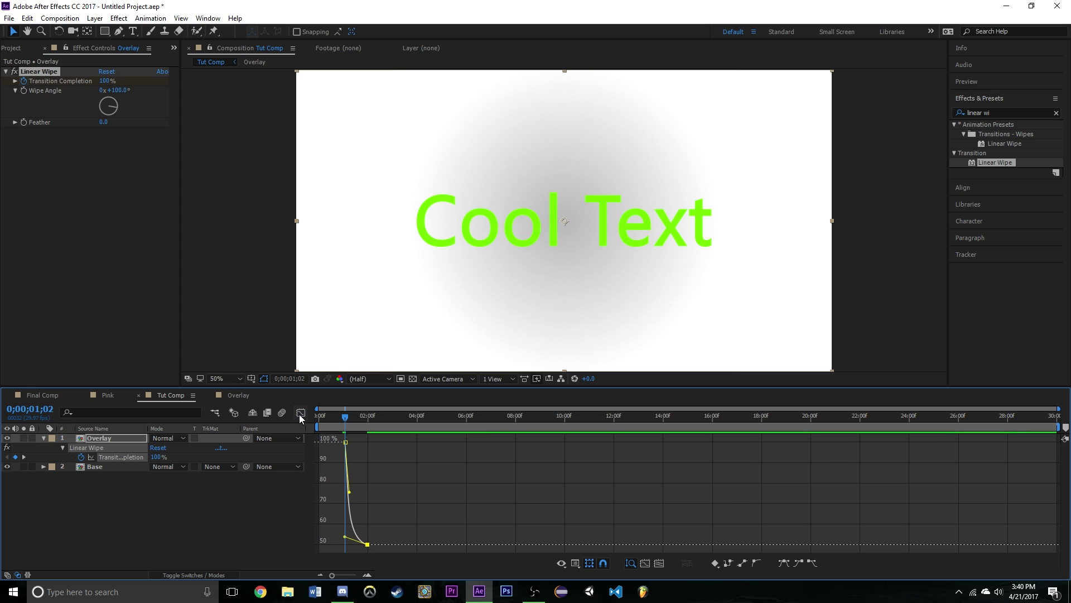
click(300, 413)
drag(342, 425, 333, 427)
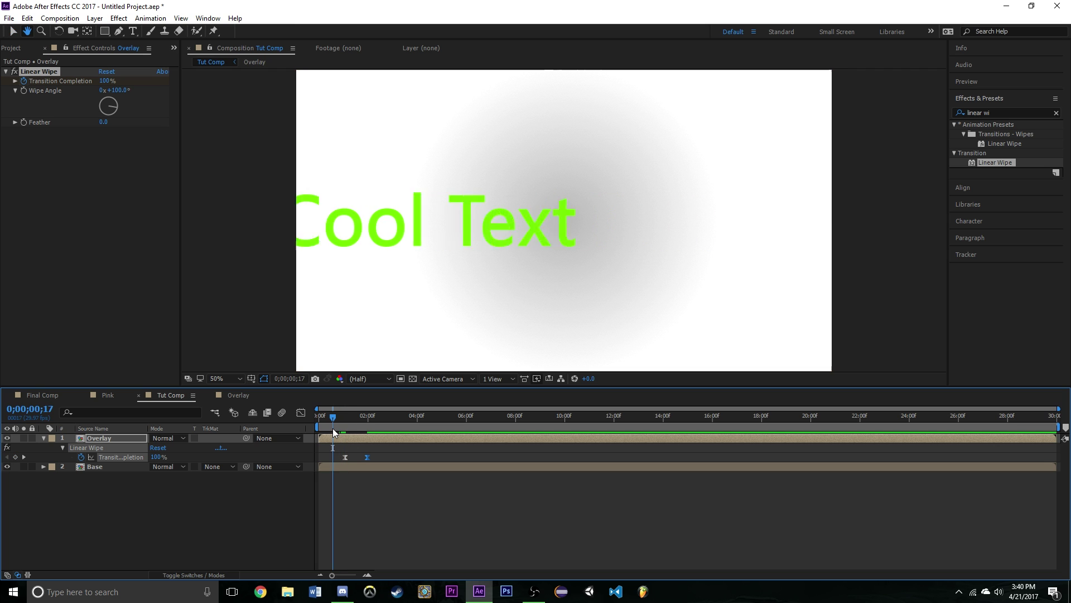
key(space)
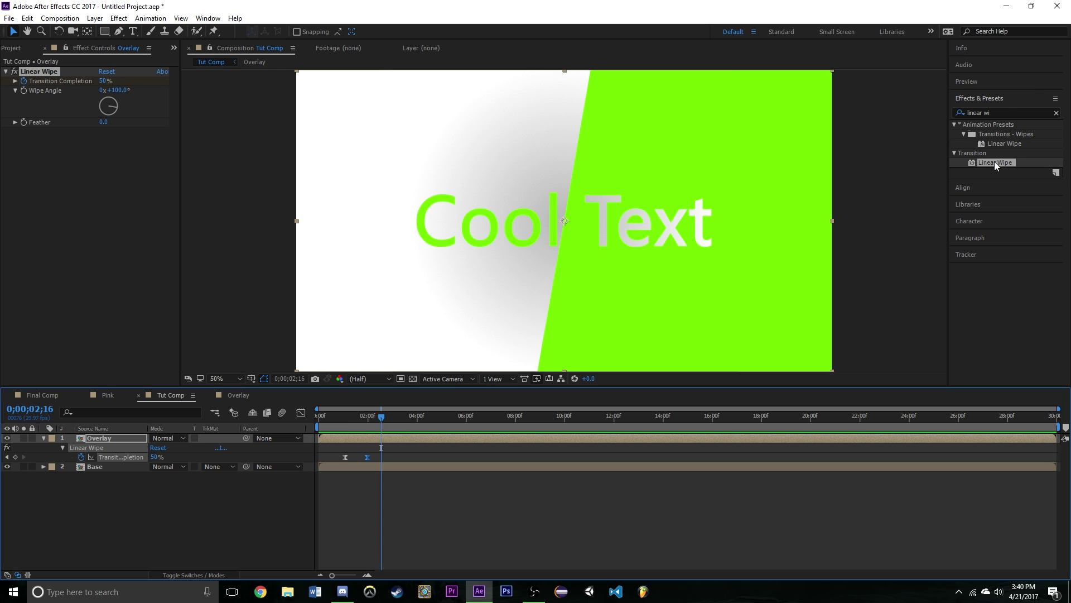
- Add a second Linear Wipe to Overlay and one to Base, keyframing Base's completion at 0% at 2;08
drag(997, 162, 63, 150)
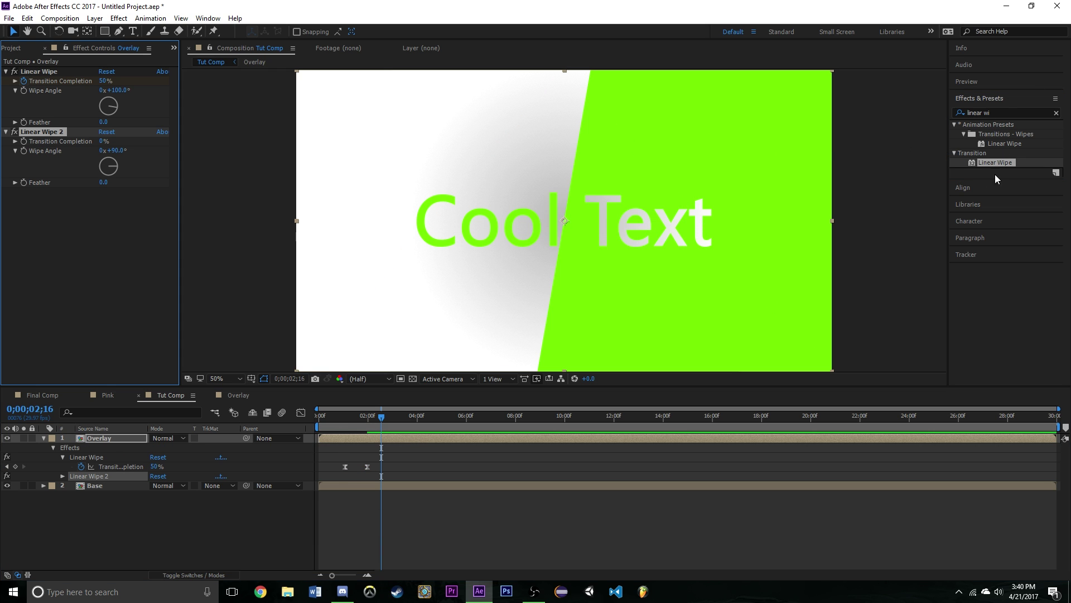
drag(1002, 165, 364, 485)
click(375, 420)
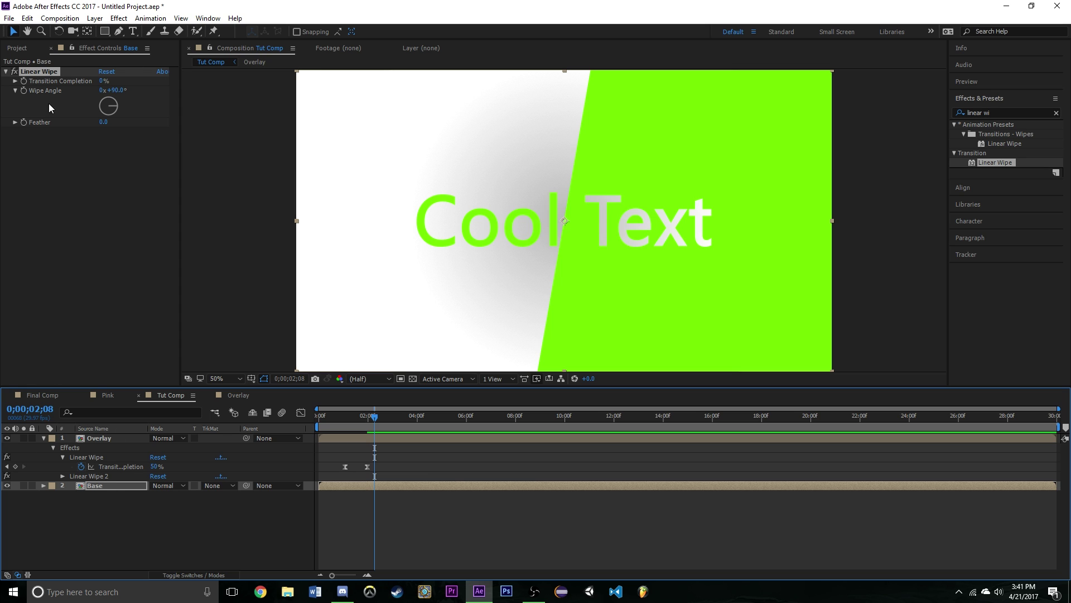
click(23, 82)
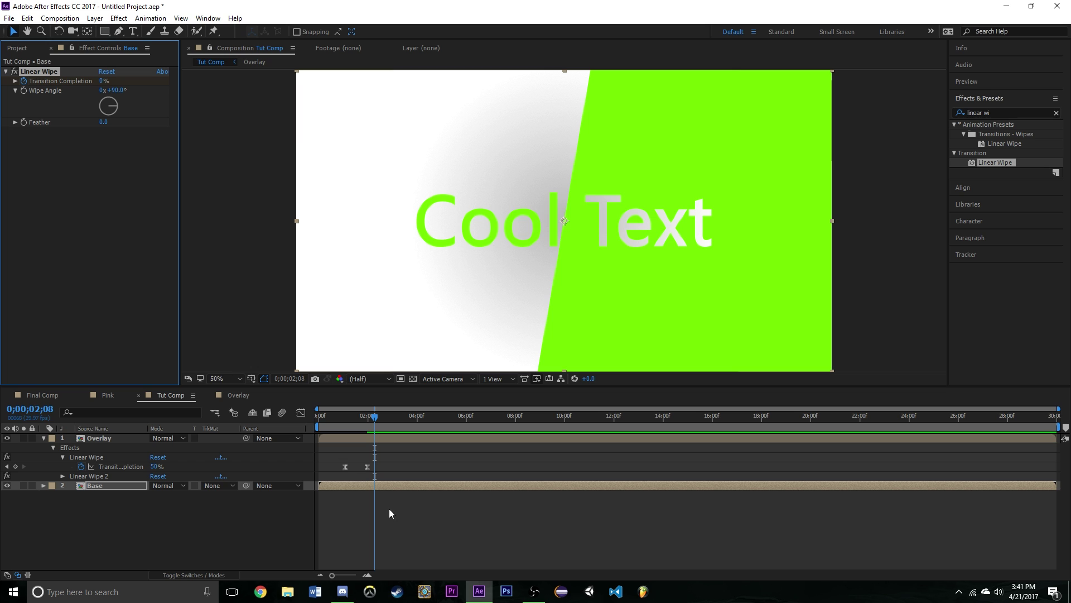
key(u)
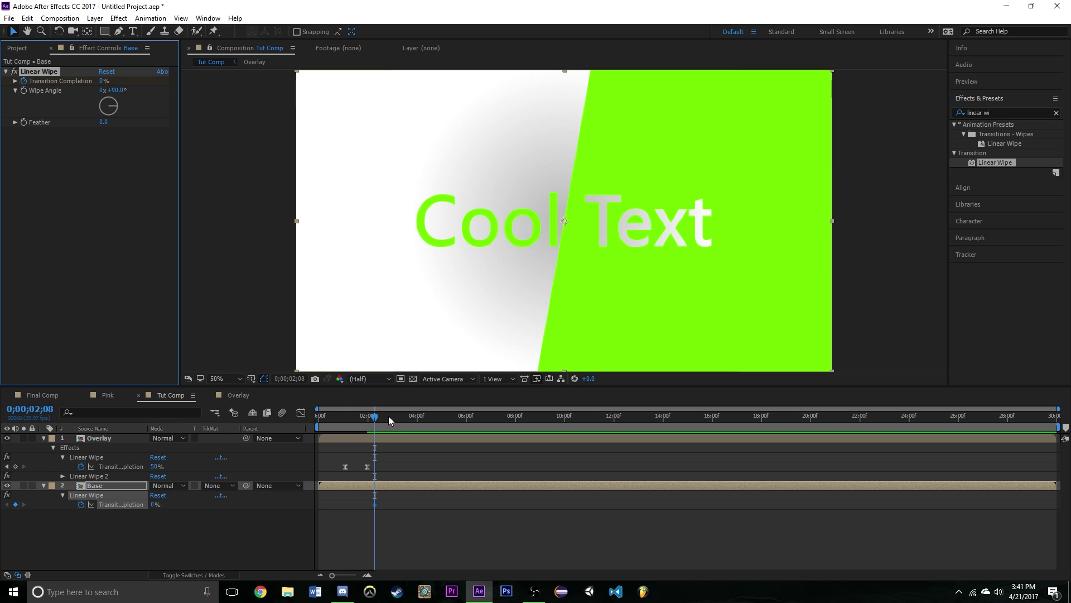
- Set Base's Transition Completion to 100% a few frames later and its Wipe Angle to 0°
drag(376, 417, 381, 420)
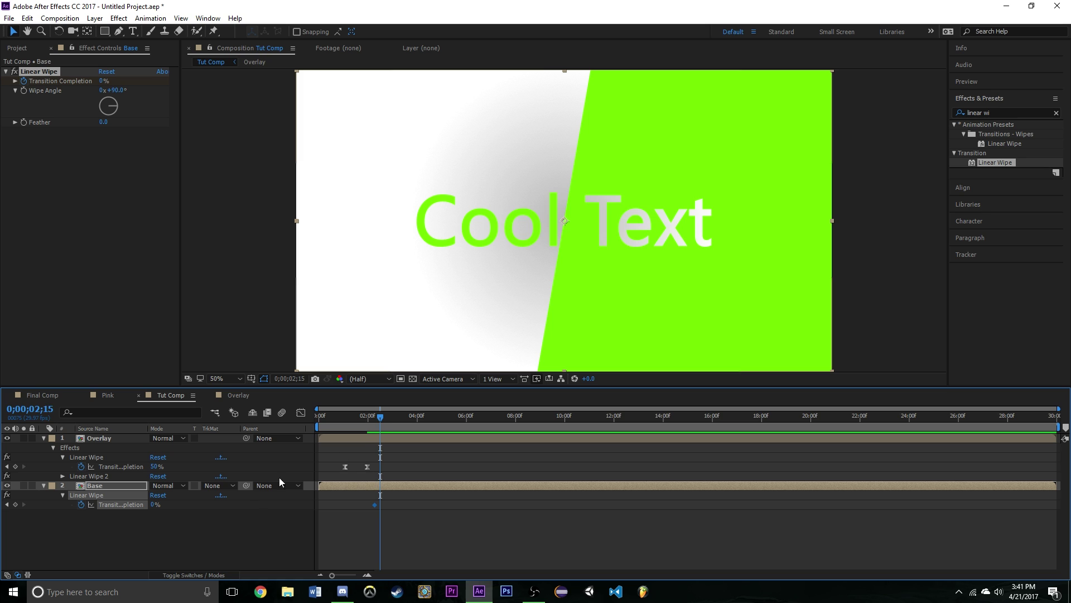
click(153, 504)
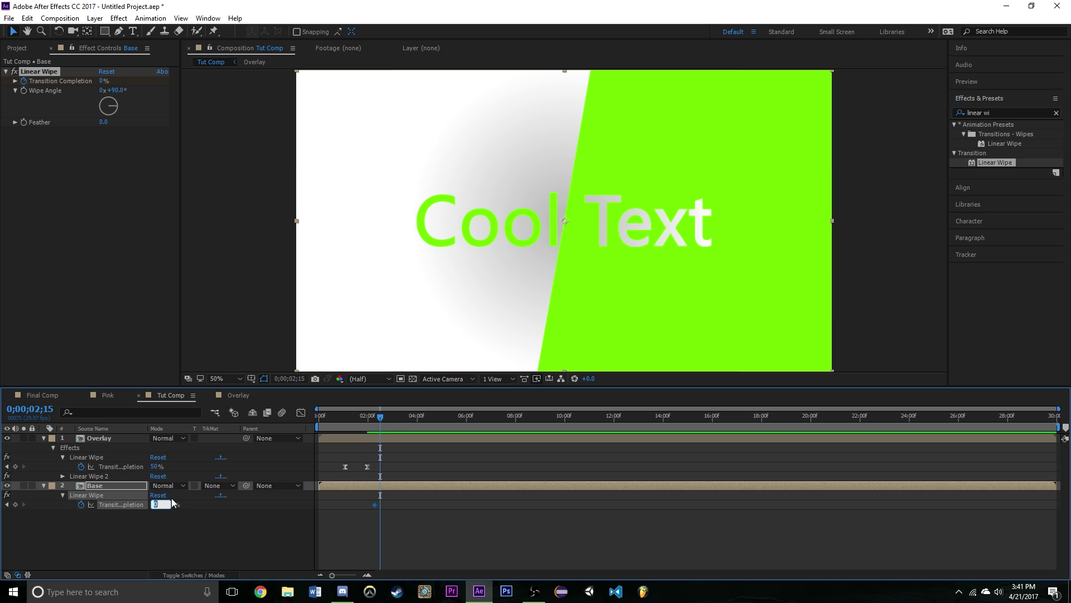
text(100)
click(106, 233)
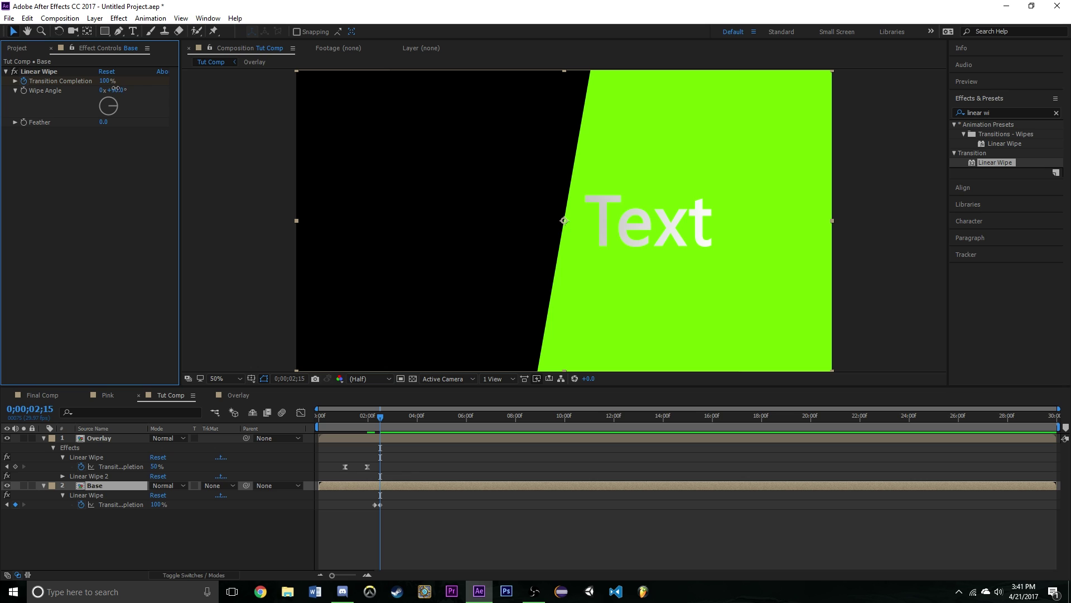
click(116, 90)
click(103, 315)
drag(375, 420, 374, 430)
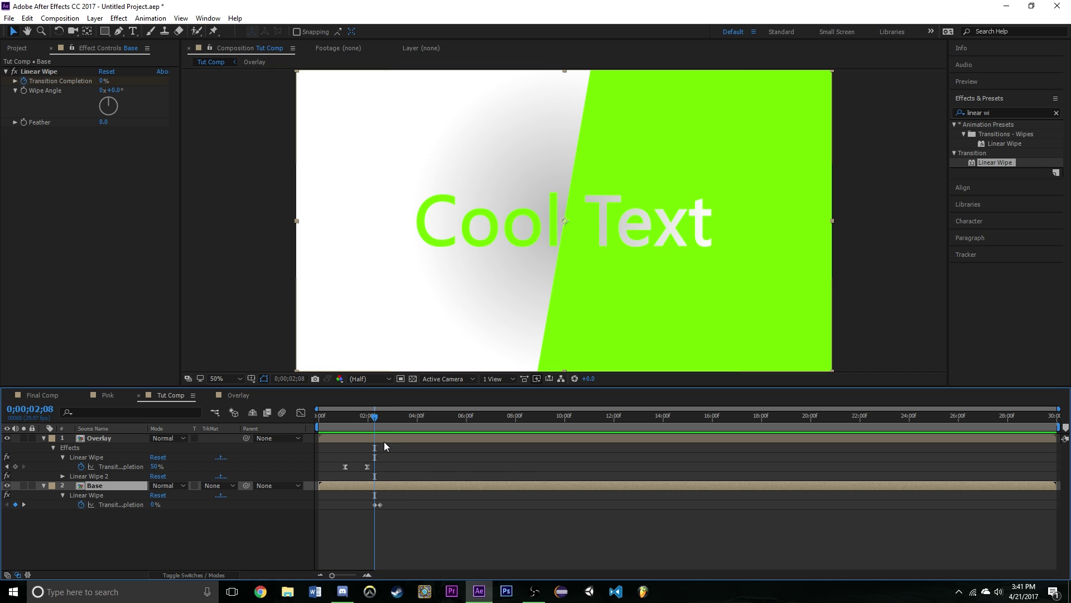
- Set Overlay's Linear Wipe 2 to 100% completion at 0;00;02;15 with a 180° wipe angle
click(402, 437)
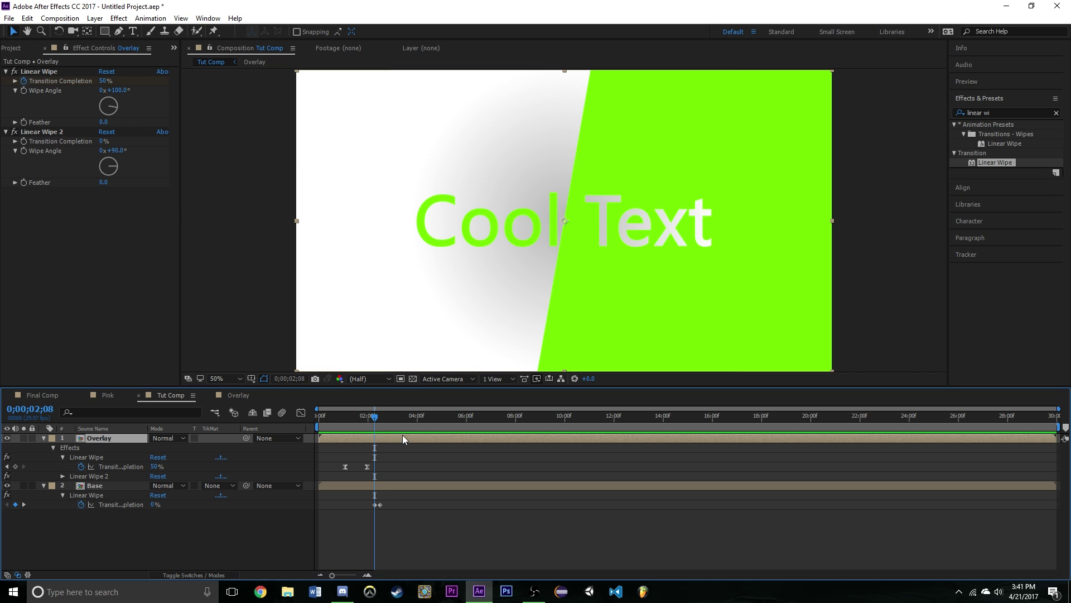
click(22, 142)
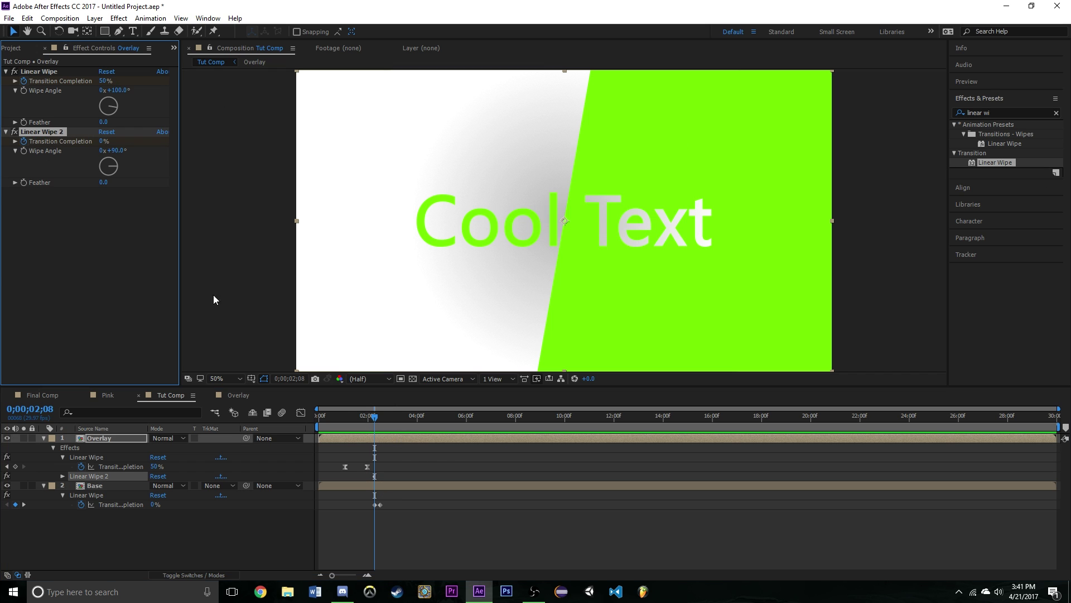
click(381, 416)
drag(381, 416, 380, 416)
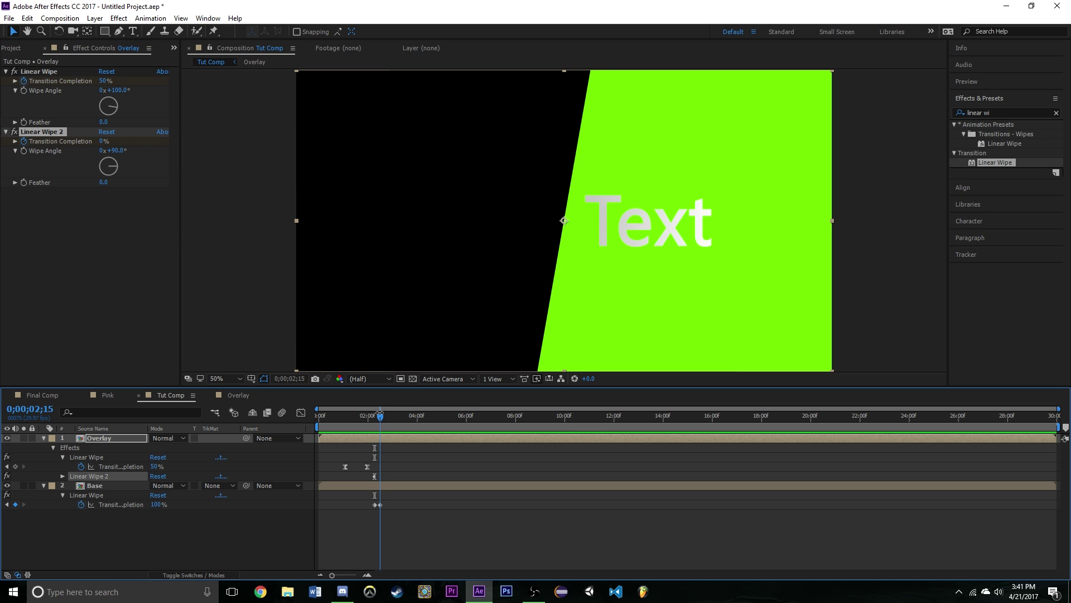
click(102, 141)
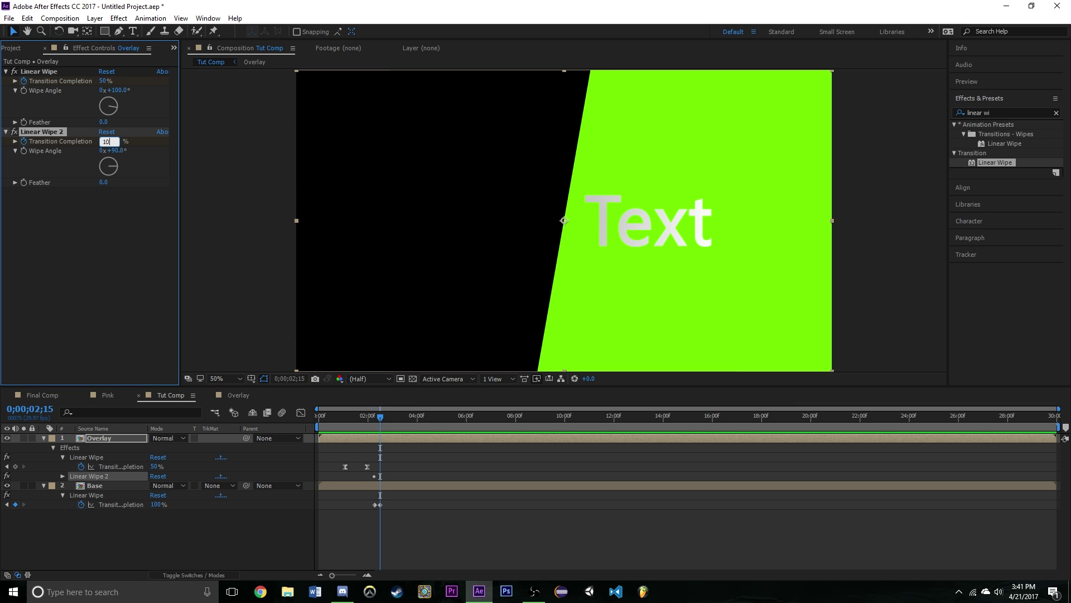
click(135, 280)
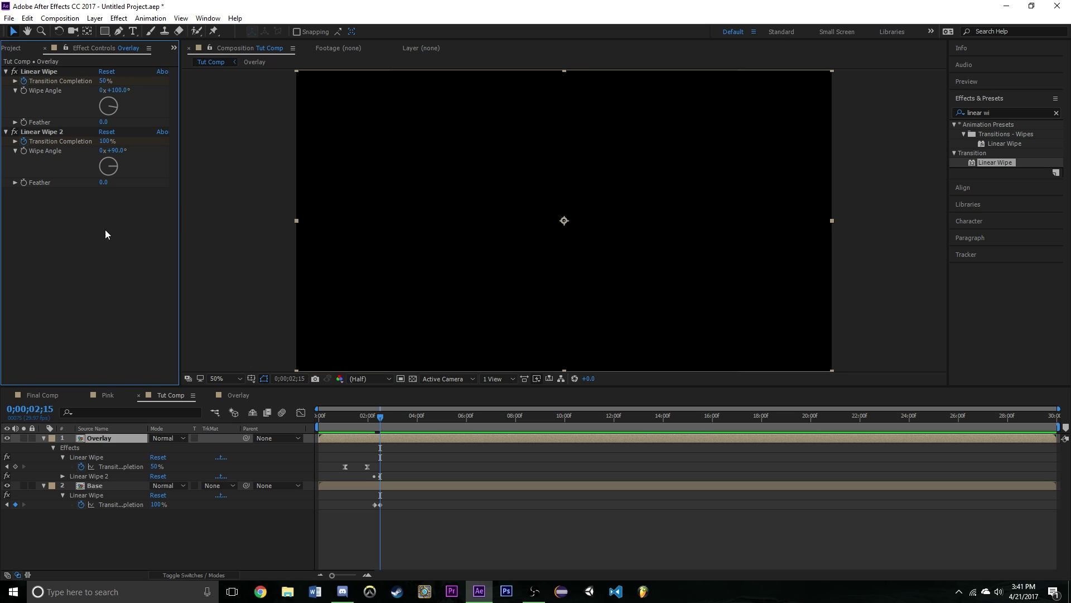
click(116, 151)
click(86, 306)
- Select both Overlay and Base, show only their animated properties, and check the wipe start
click(376, 437)
shift+click(381, 489)
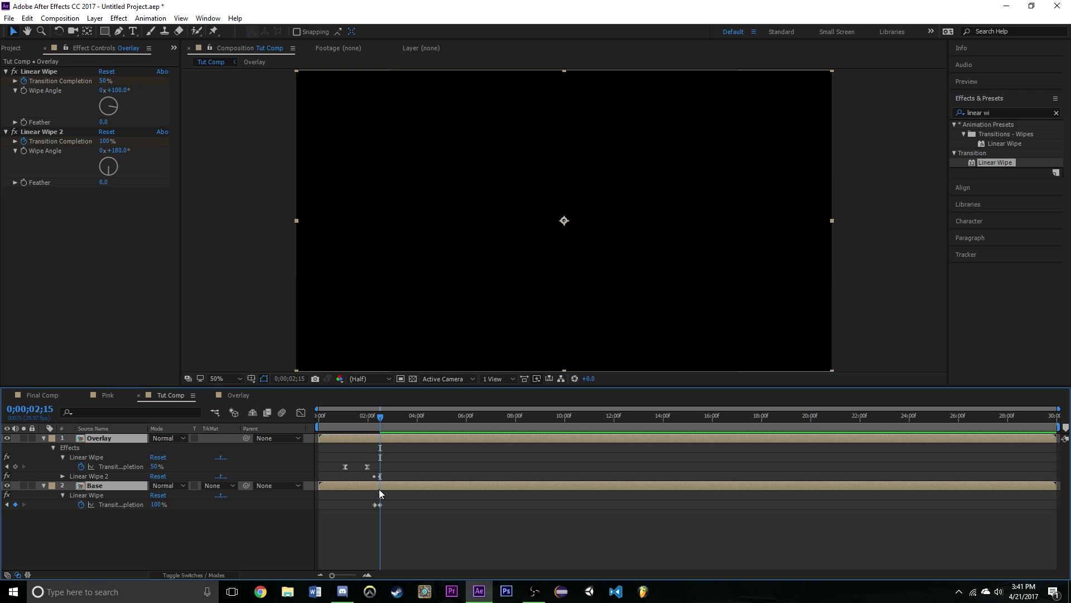
key(u)
key(u)
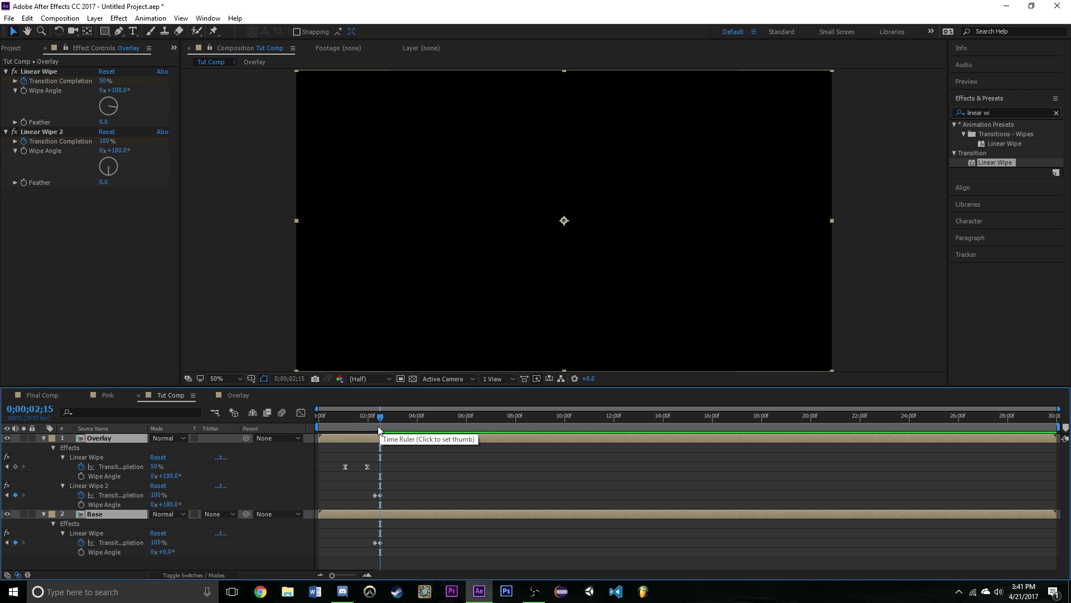
drag(385, 424, 372, 423)
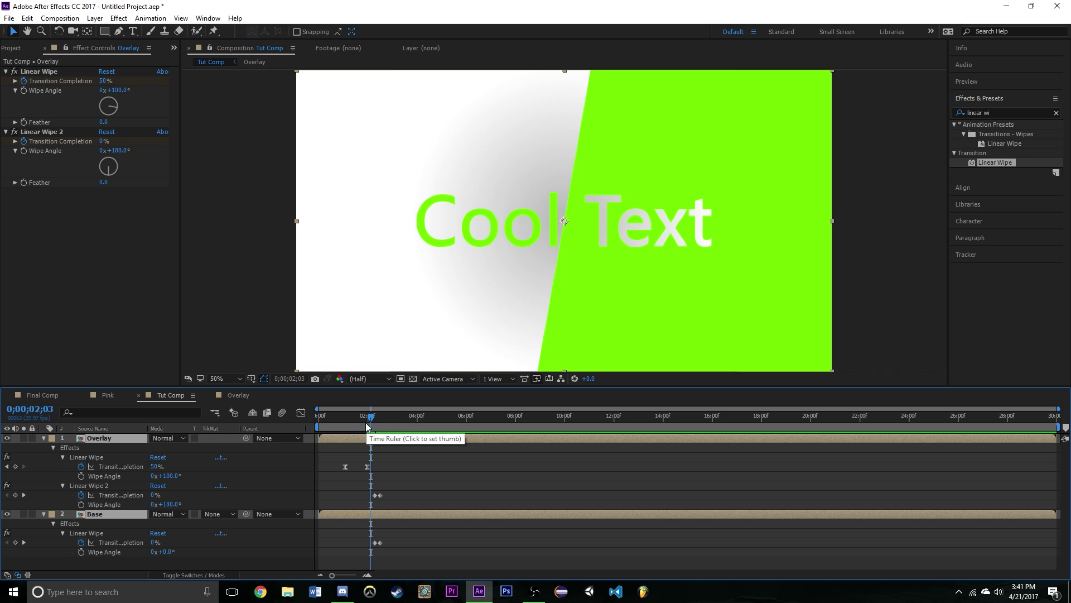
mouse_move(366, 423)
mouse_down()
mouse_move(407, 428)
mouse_move(379, 424)
mouse_up()
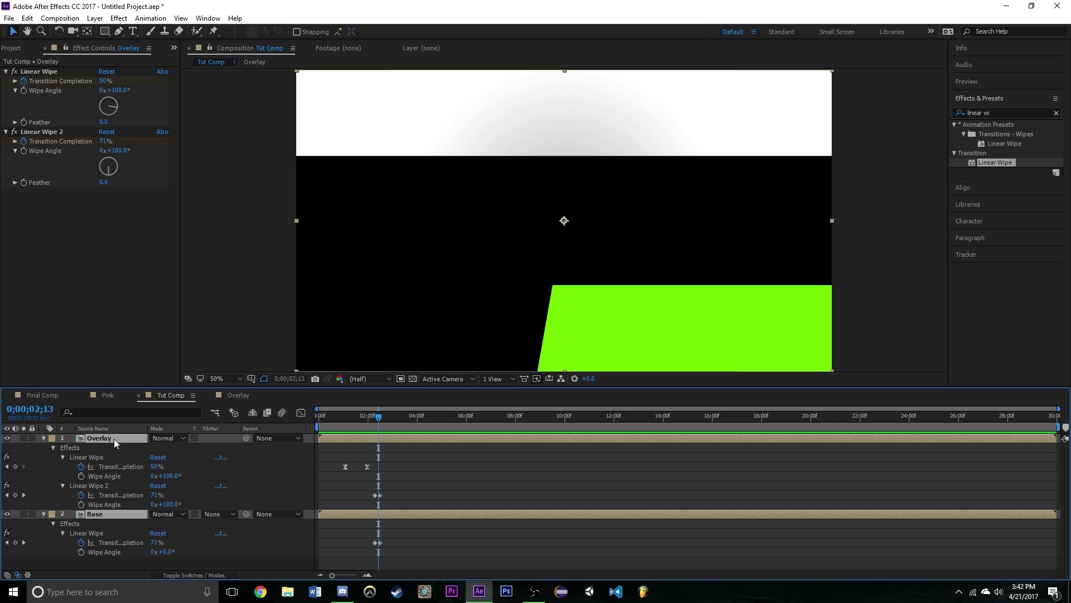
- Duplicate the Overlay layer and place the copy just below the original
click(290, 552)
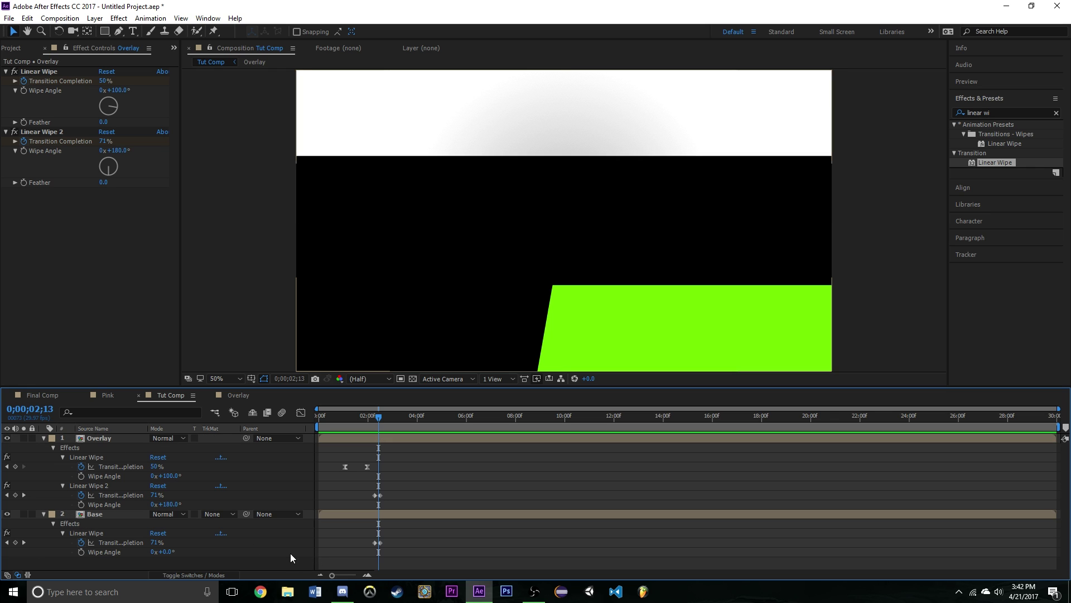
click(123, 439)
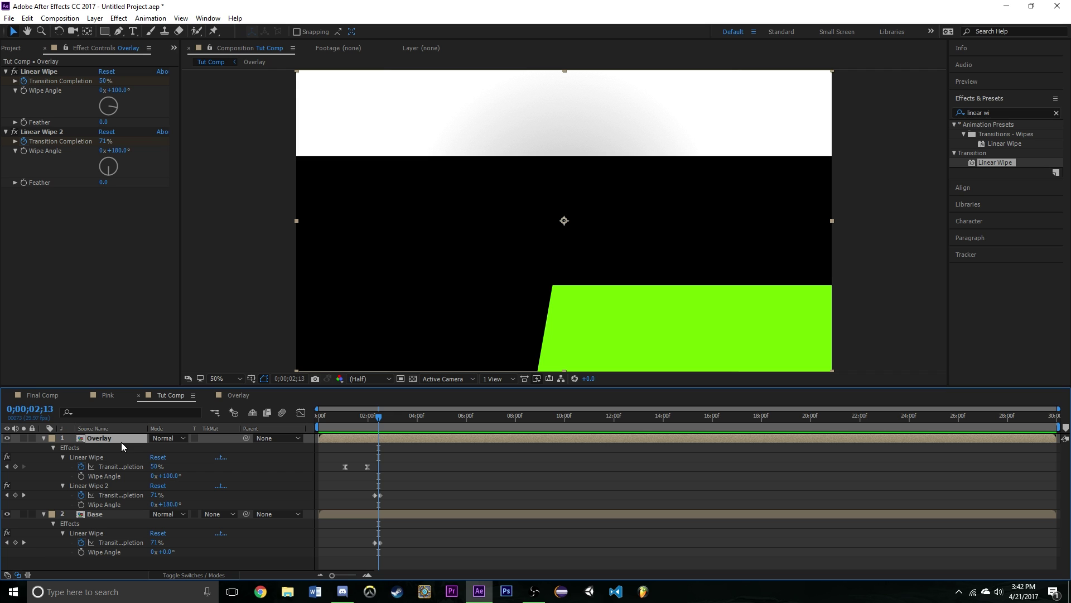
key(ctrl+d)
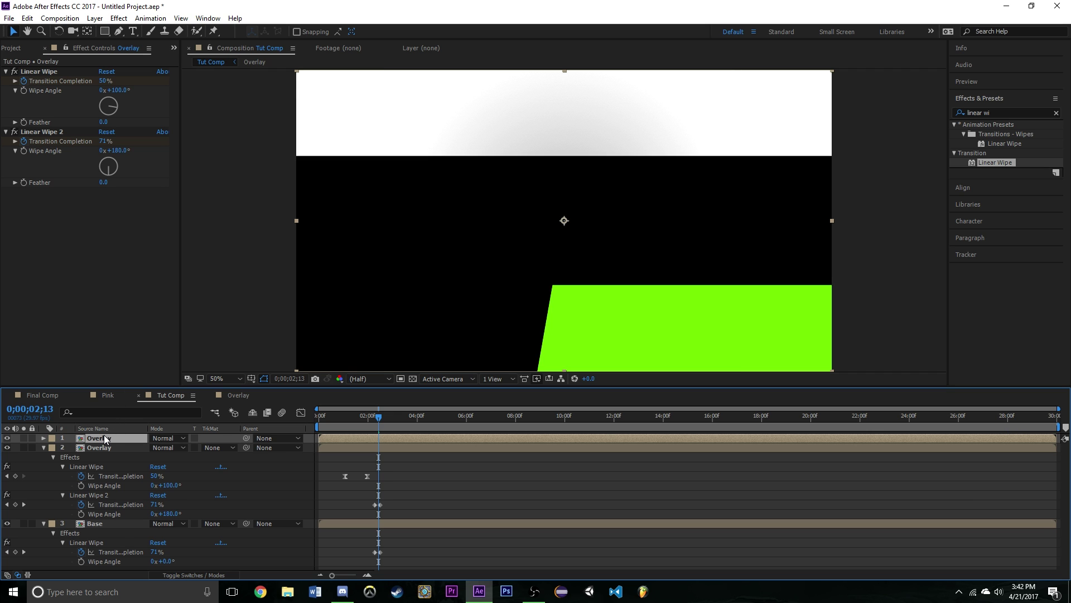
drag(104, 435, 115, 522)
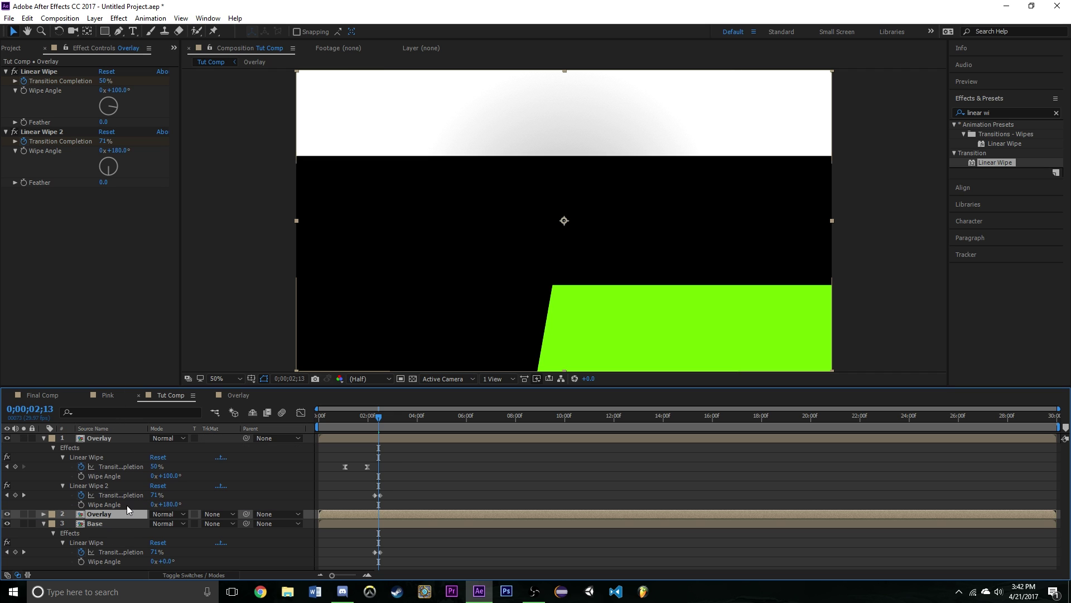
- Apply a Fill effect to the copy with colour black (000000), then set time to 2;05
click(984, 113)
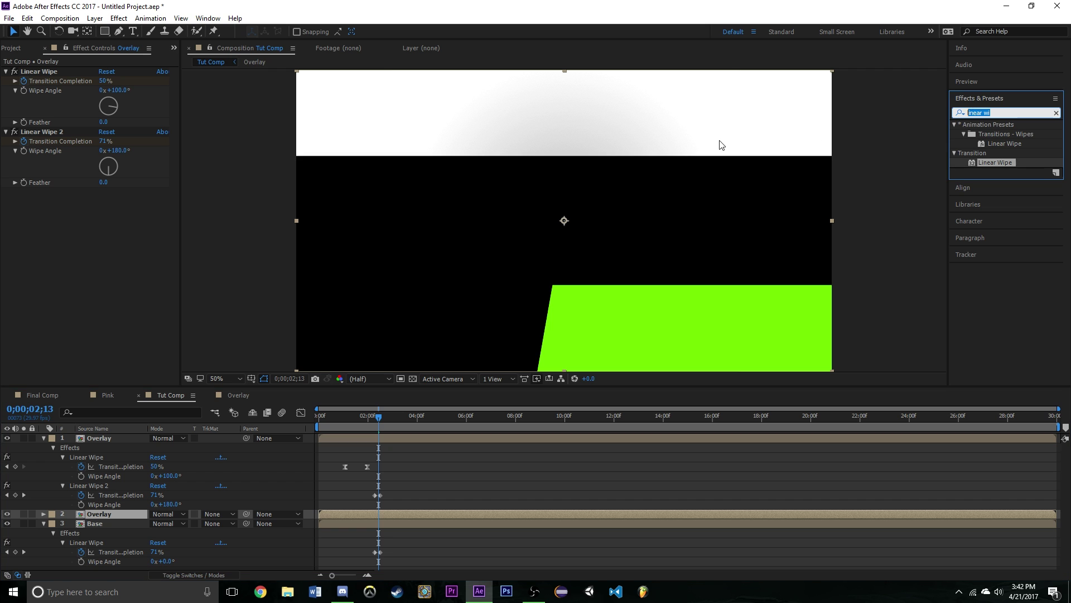
text(fil)
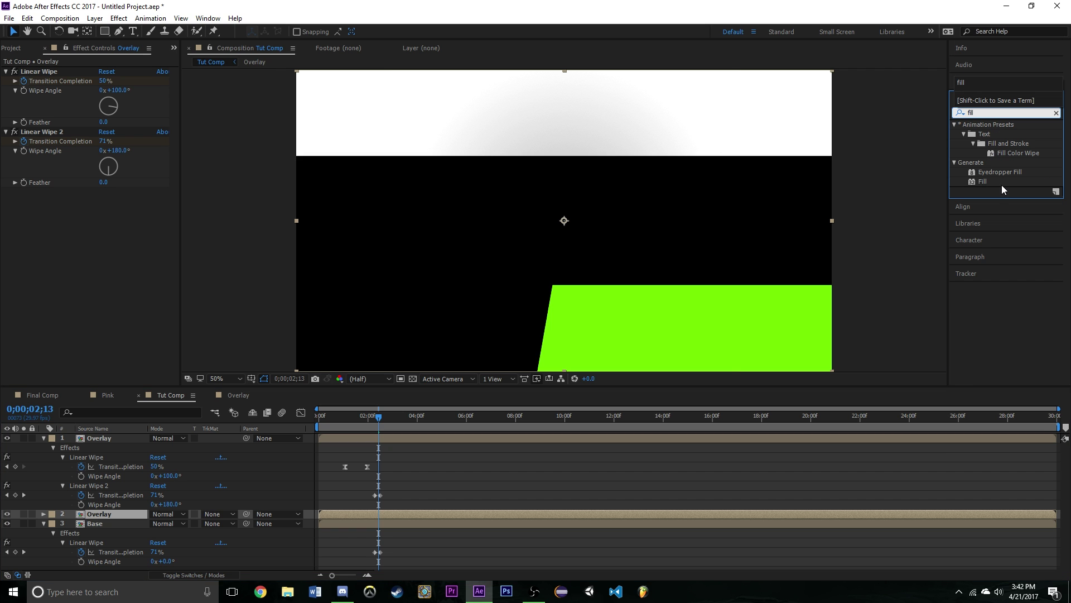
text(l)
drag(983, 182, 70, 249)
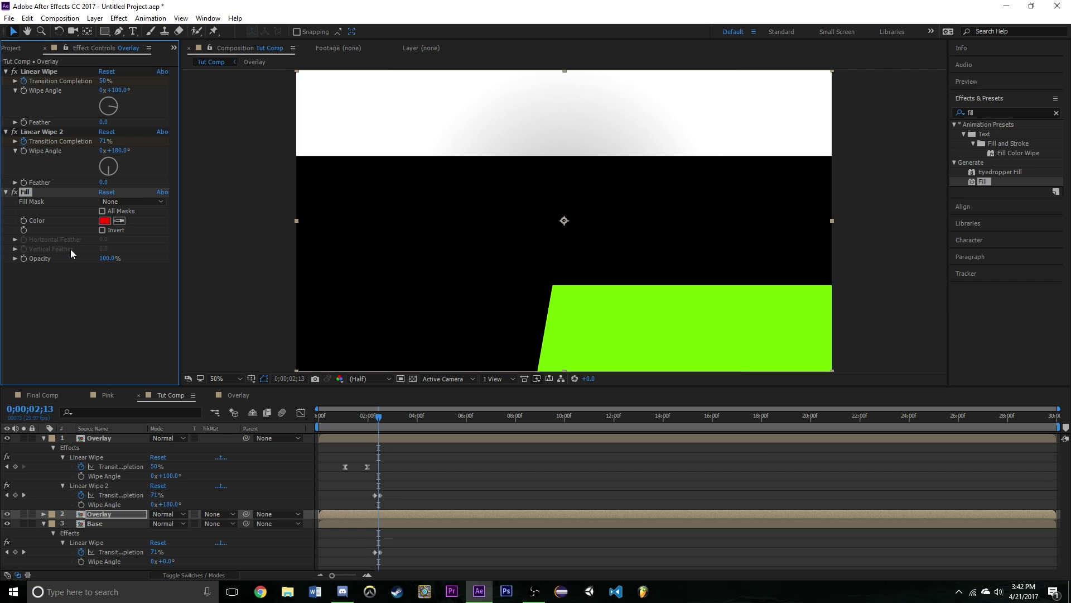
click(105, 220)
drag(490, 283, 403, 366)
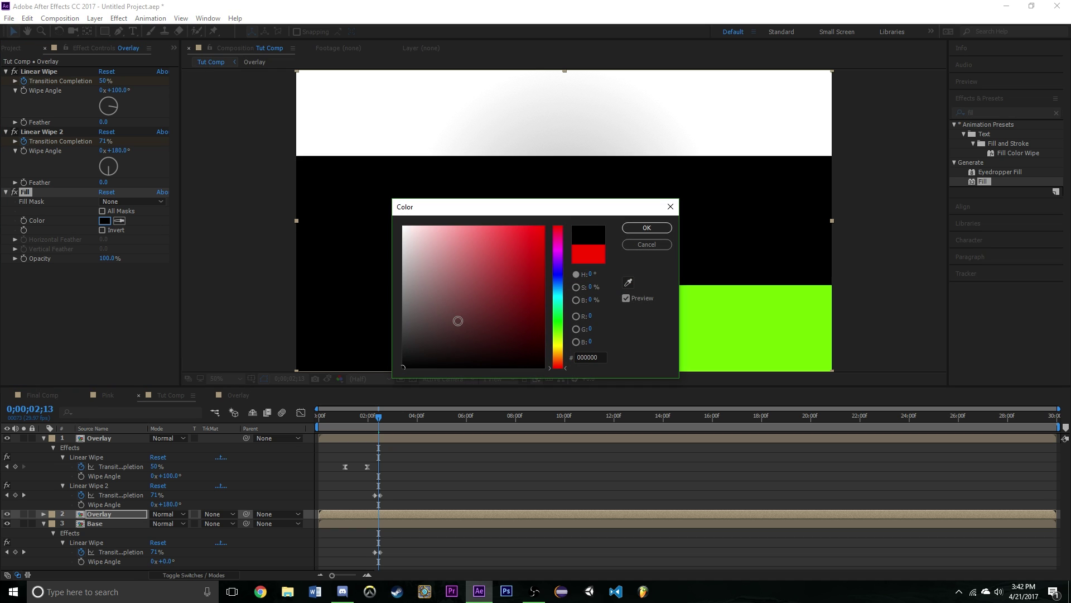
click(663, 229)
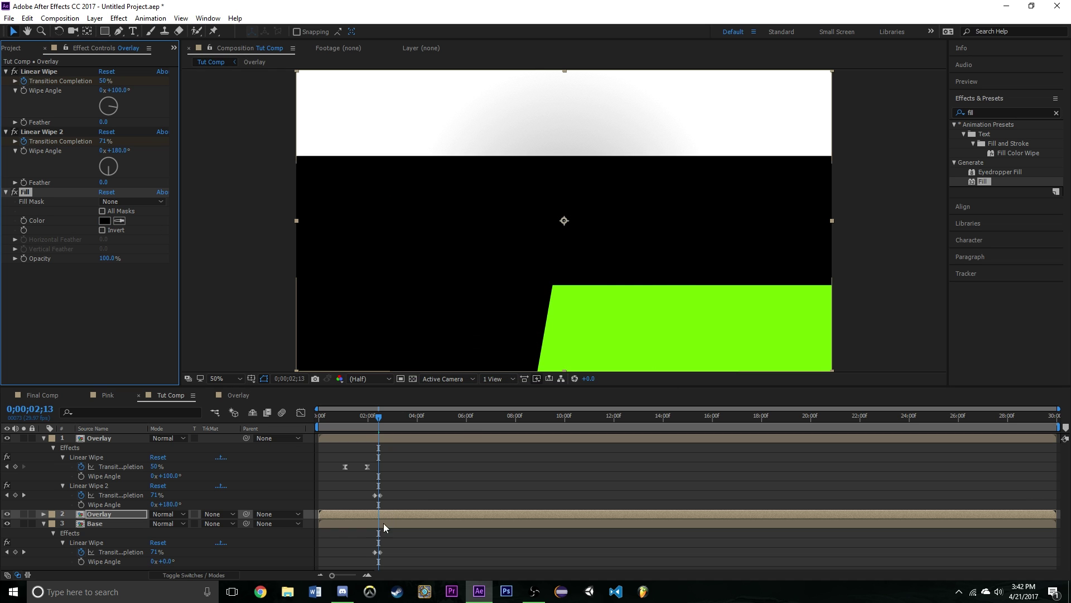
click(374, 418)
drag(375, 420, 371, 420)
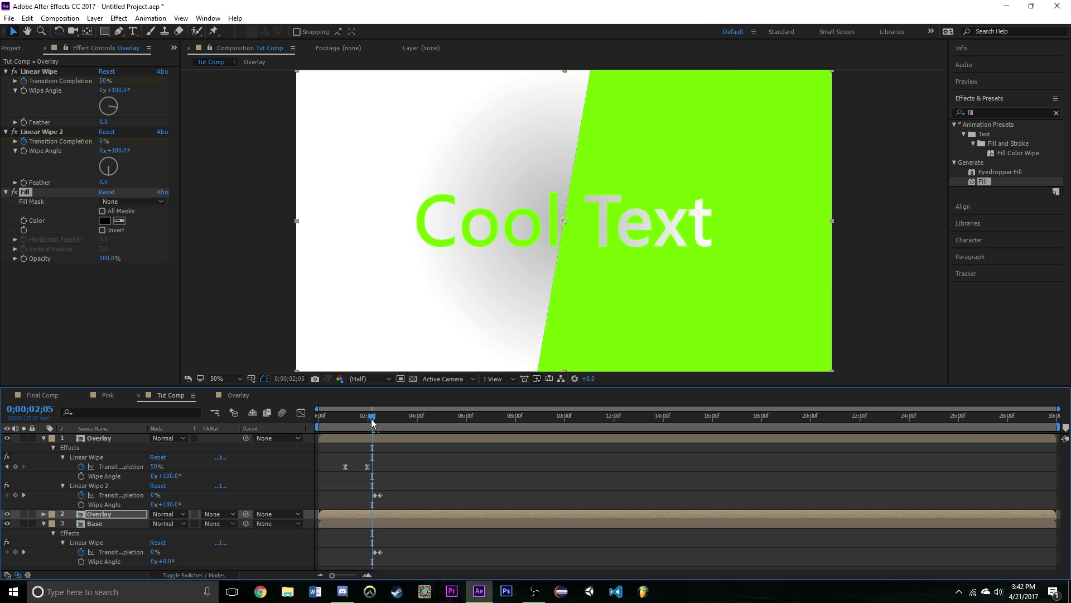
- Trim the Overlay copy to start at 2;05 and delete its Linear Wipe 2 keyframes and effect
drag(317, 514, 372, 515)
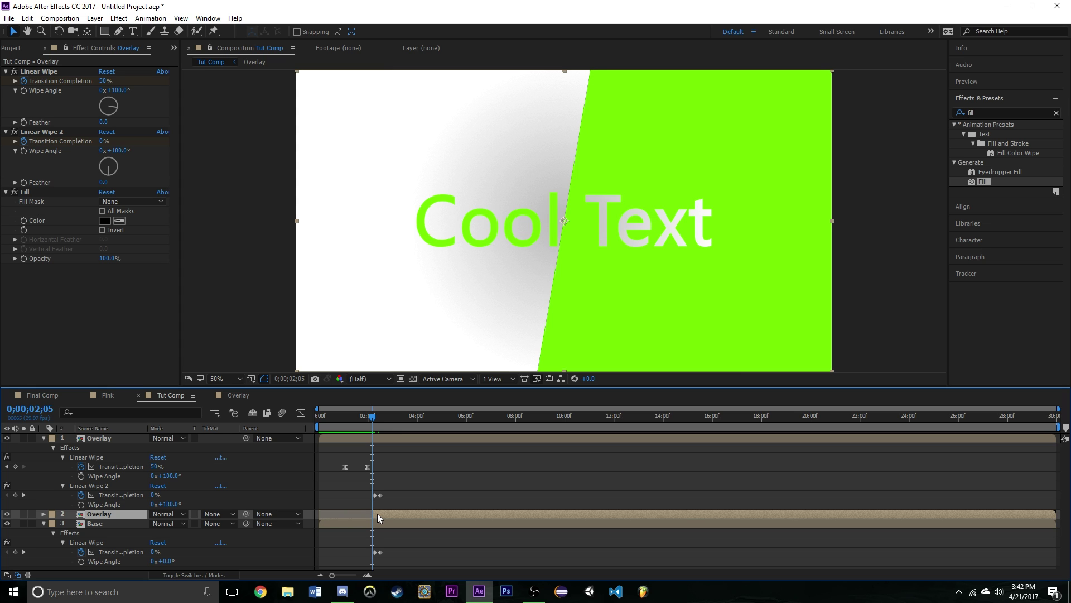
key(u)
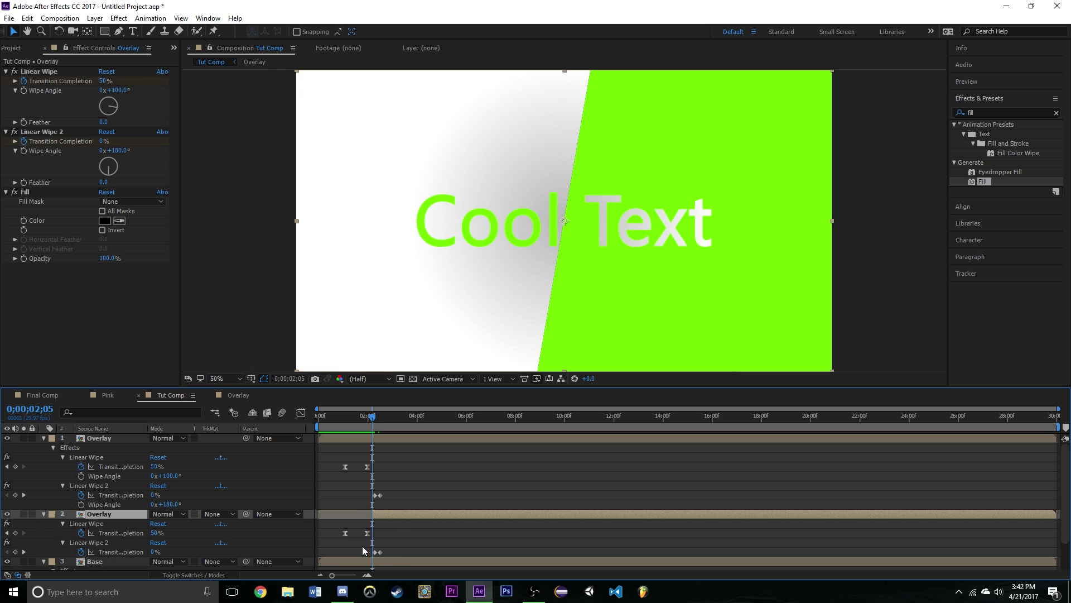
drag(364, 546, 396, 553)
key(Delete)
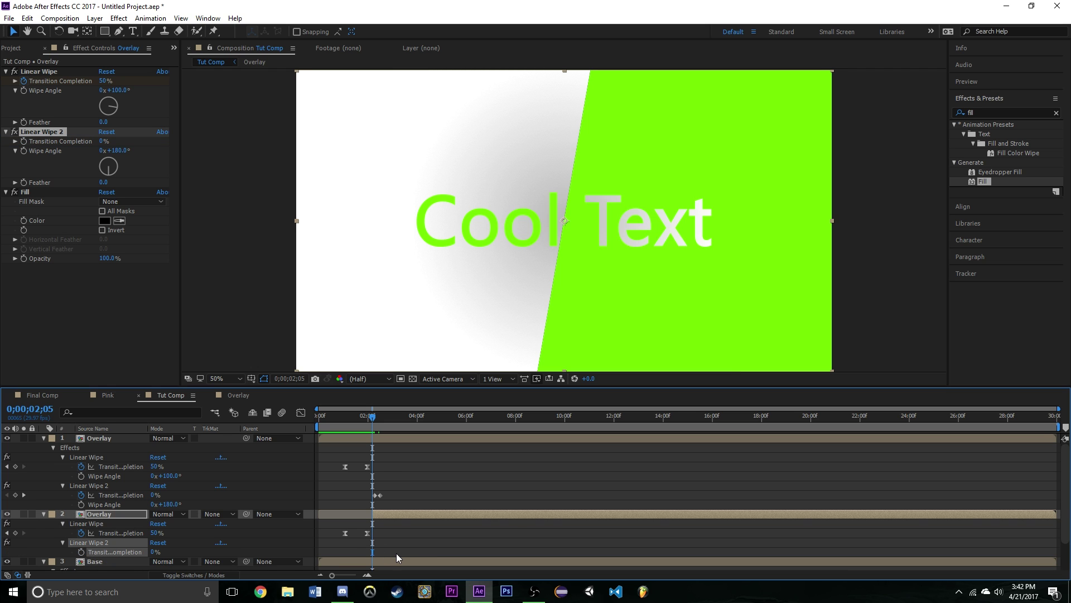
key(Delete)
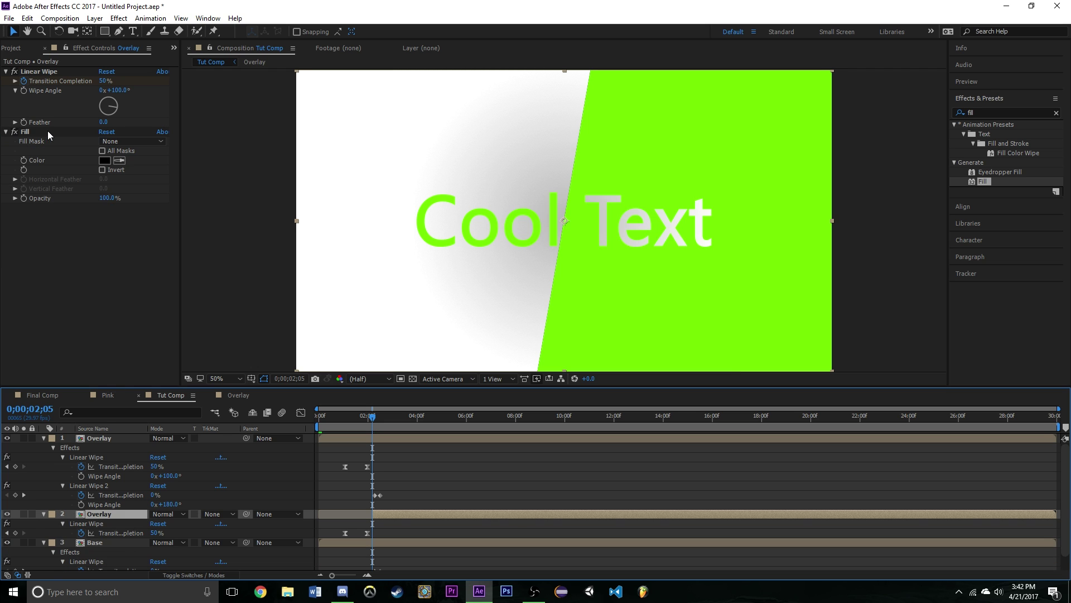
- Check the transition at 2;02 and 2;11, then preview the animation from the start
drag(368, 418, 272, 431)
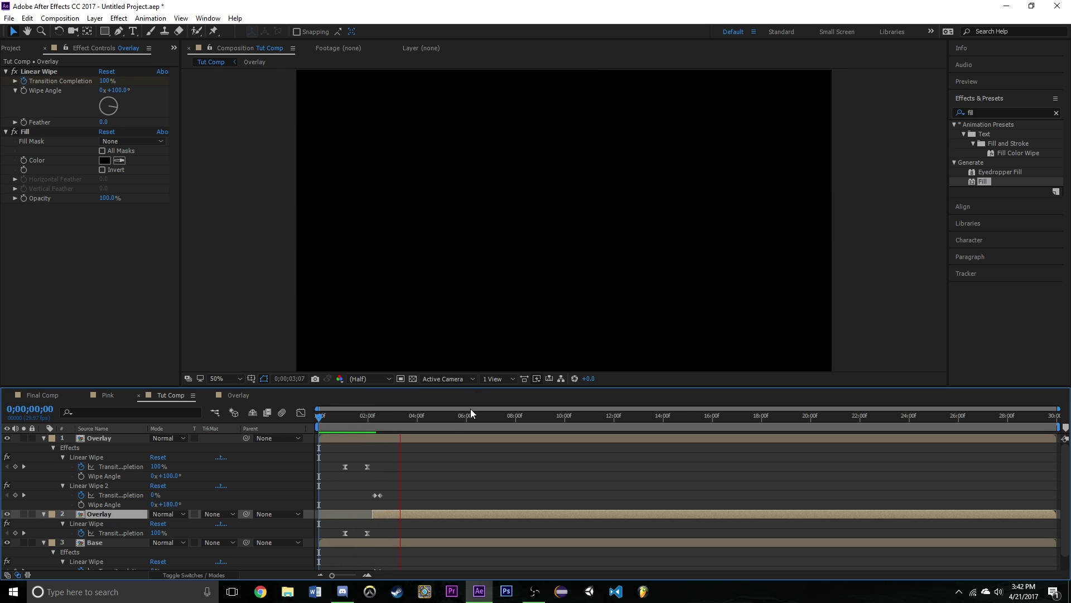
click(370, 420)
drag(373, 428, 378, 426)
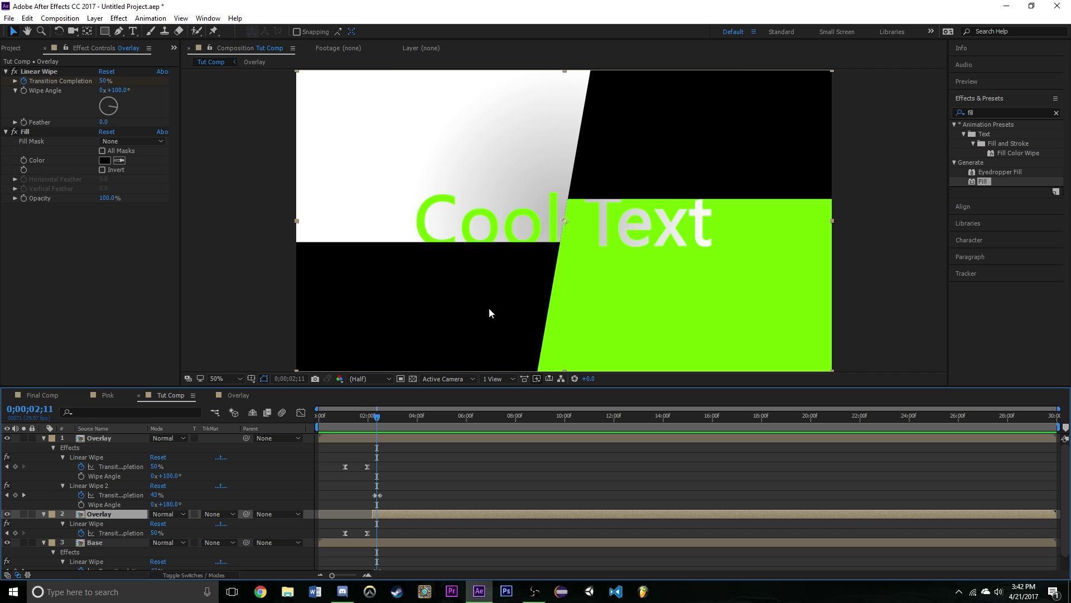
drag(377, 418, 273, 441)
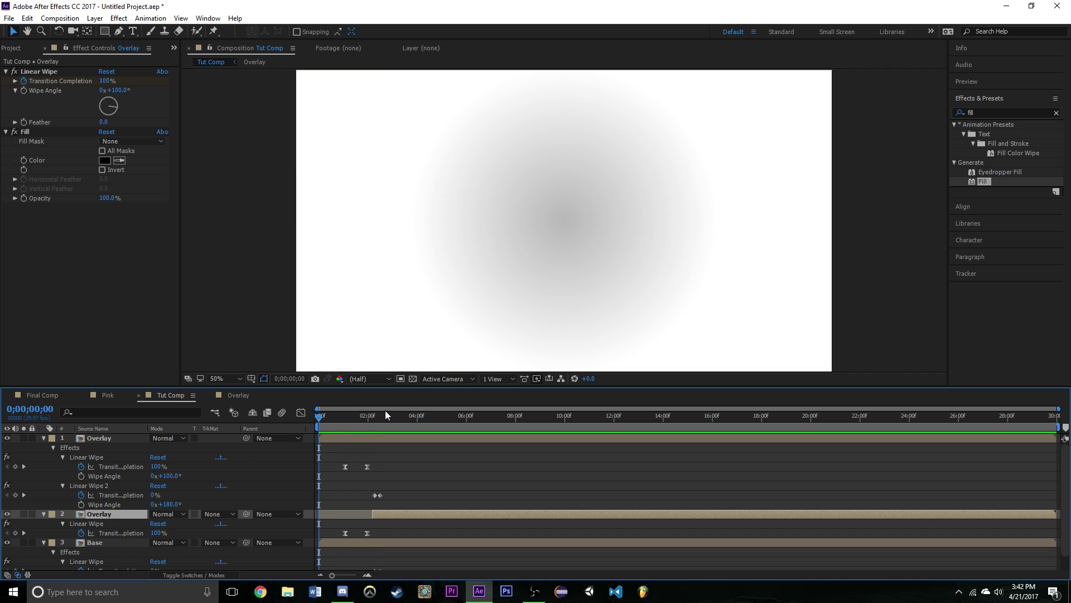
key(space)
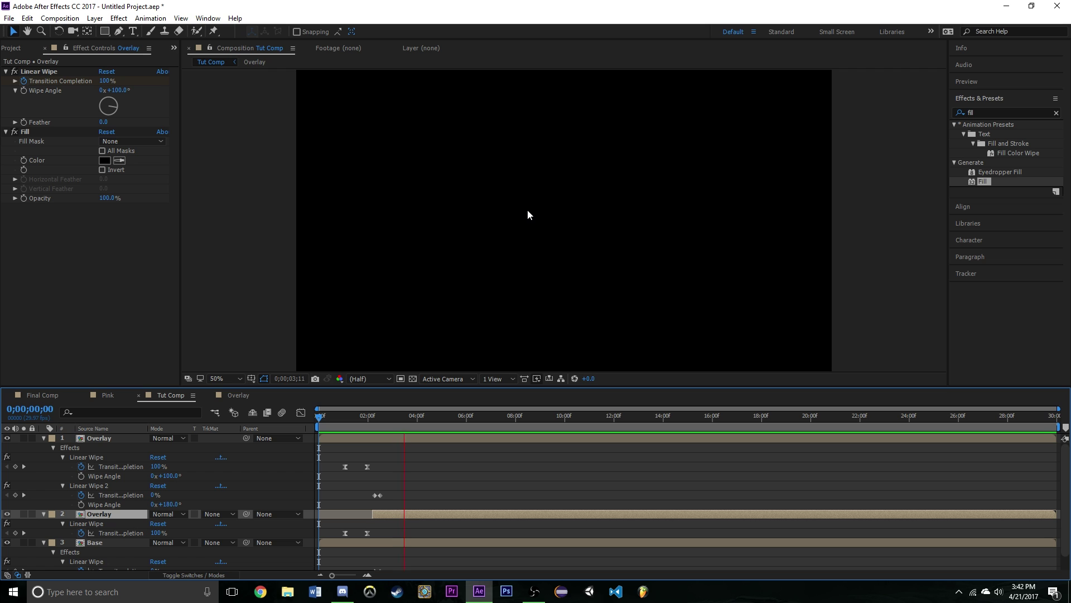
key(space)
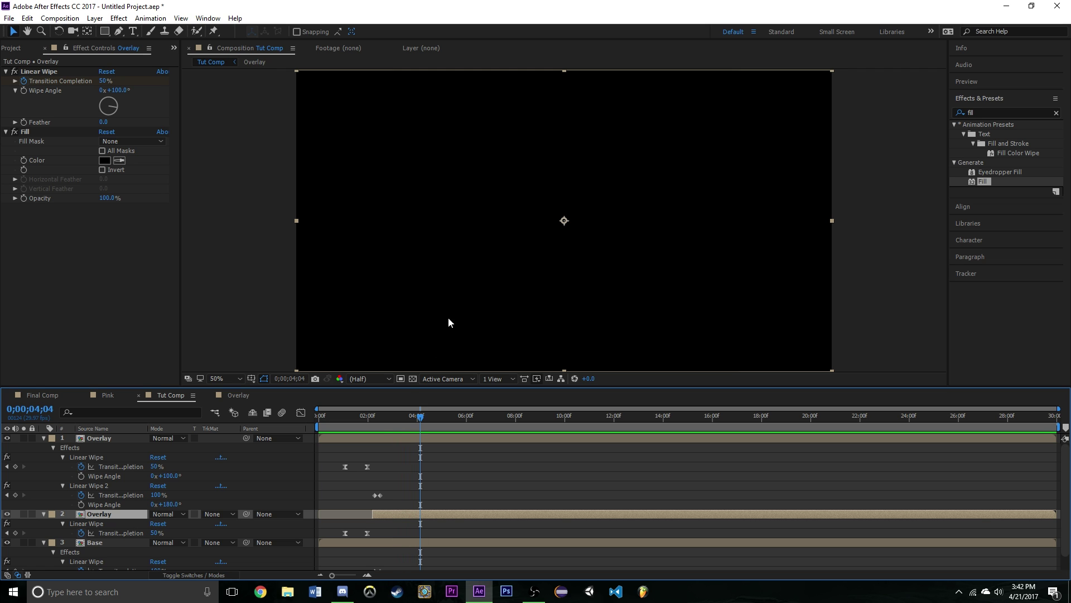
click(377, 418)
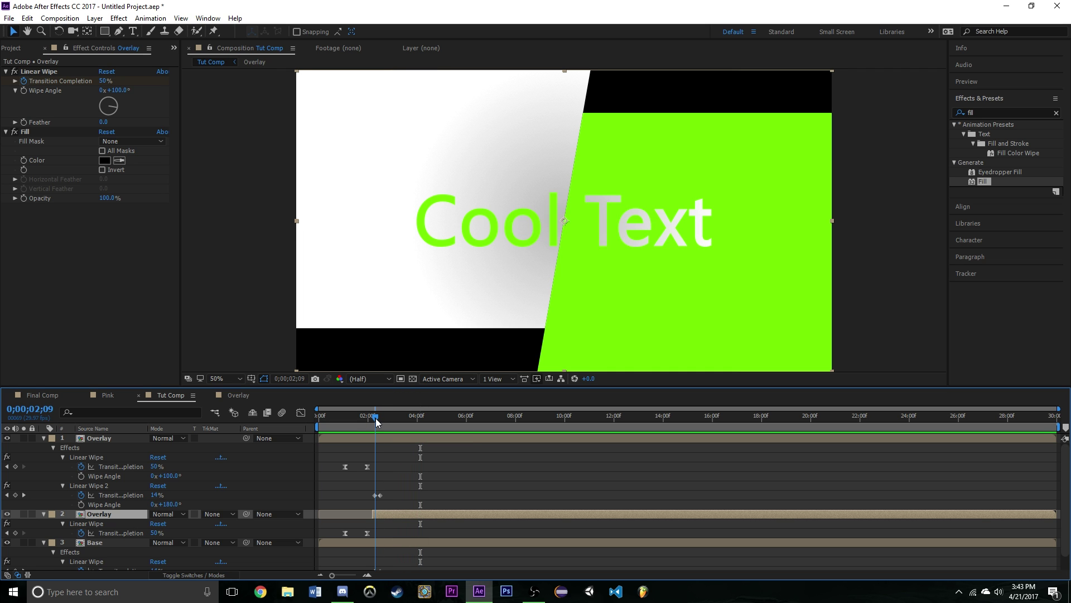
key(Page_Up)
key(Page_Up)
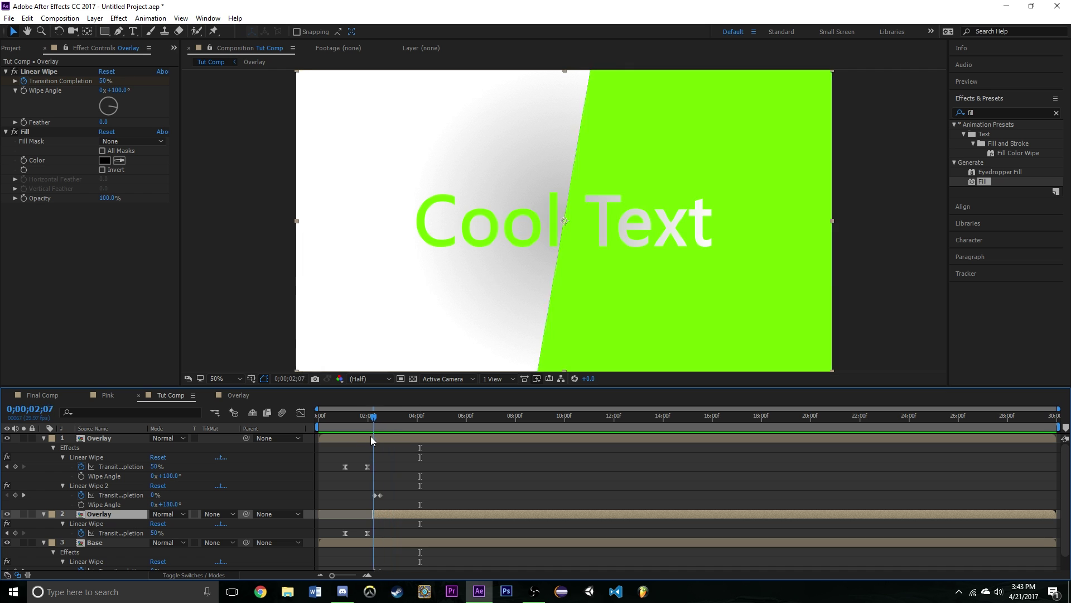
drag(371, 437, 319, 444)
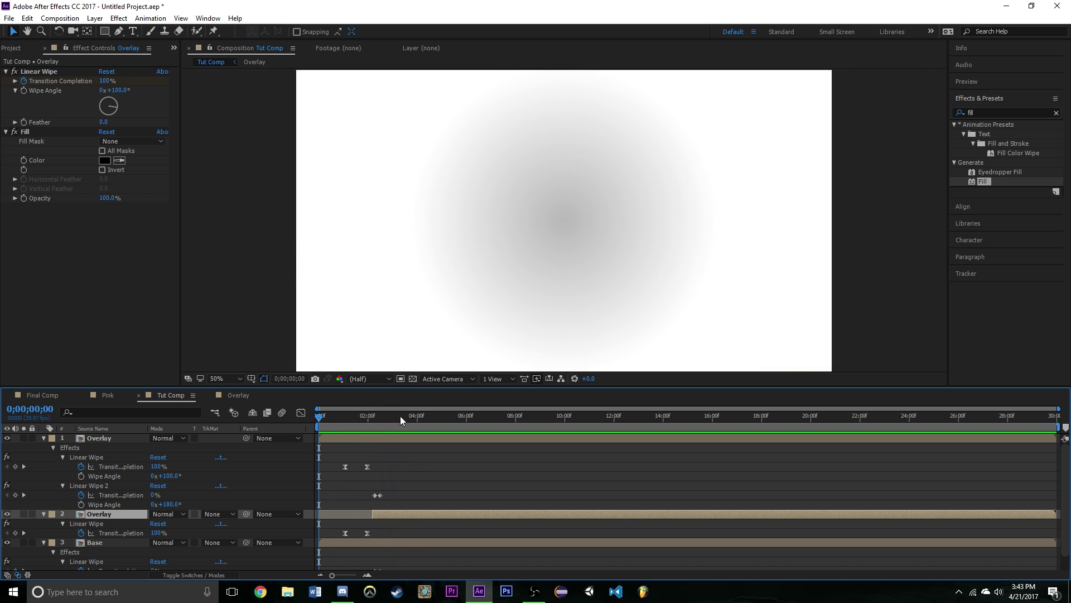